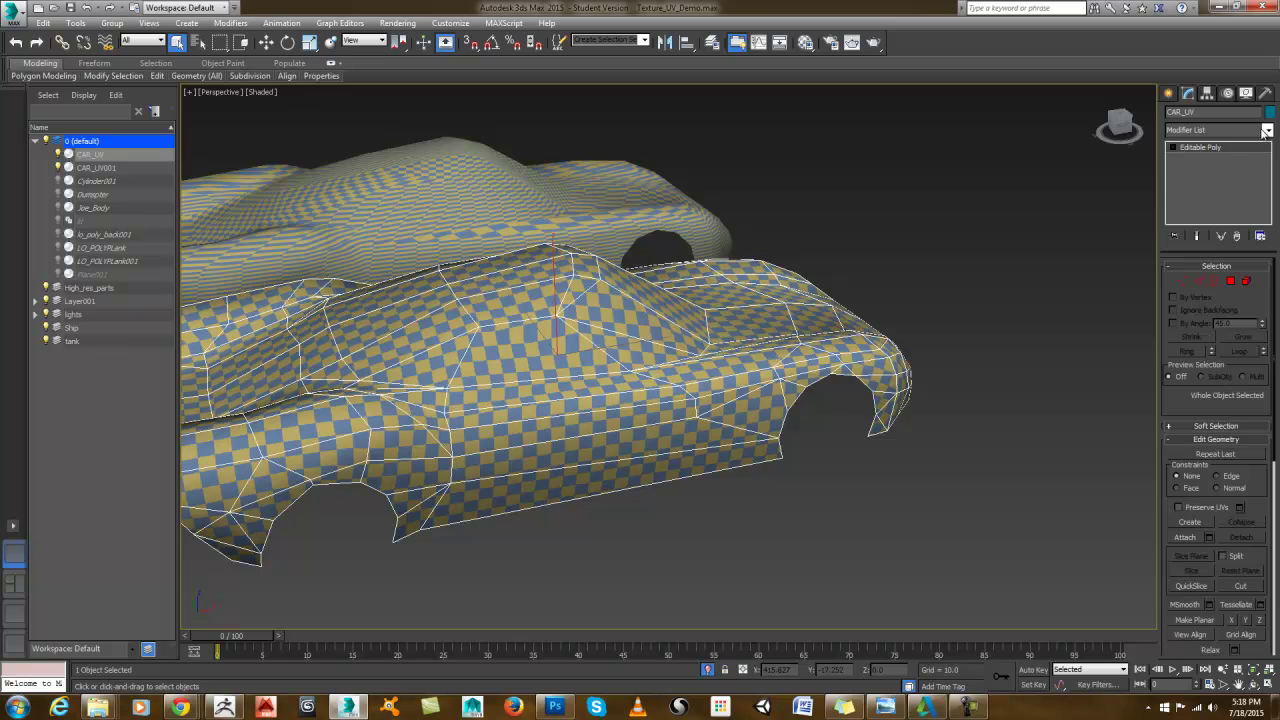
# Step: Add an Unwrap UVW modifier to the CAR_UV body and open its UV editor
pyautogui.scroll(-20, 1230, 175)
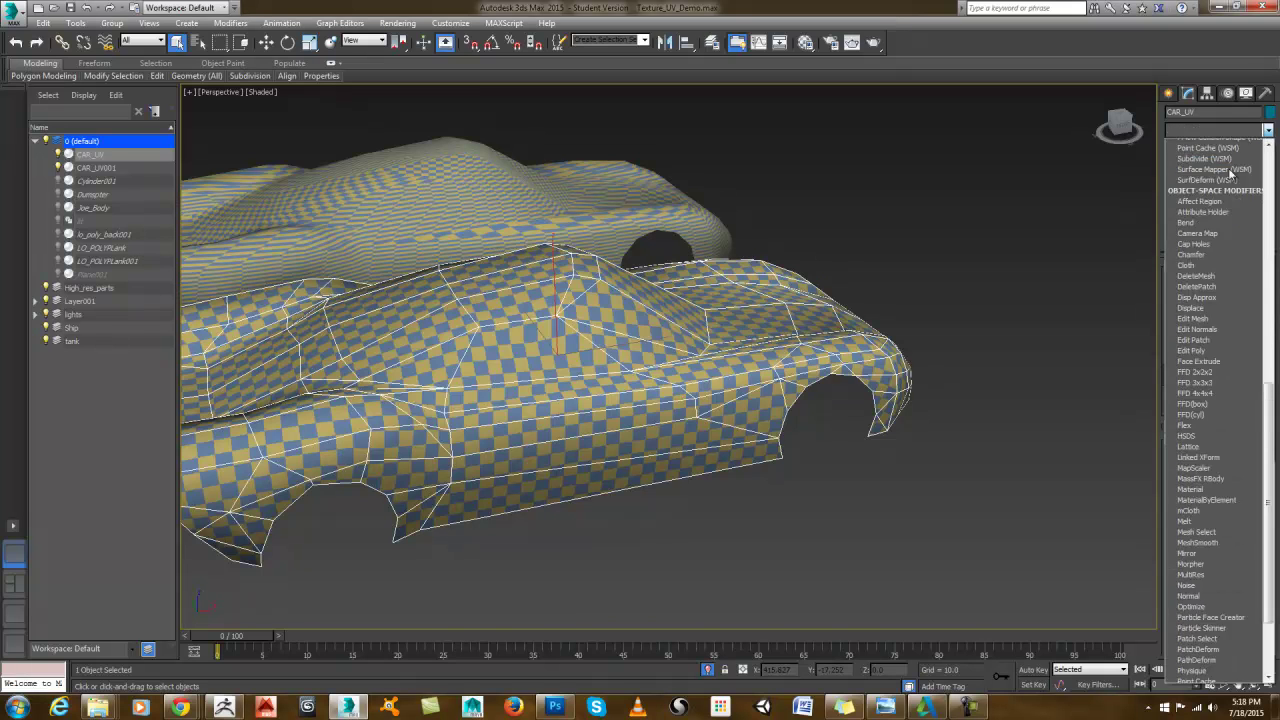
pyautogui.click(1215, 571)
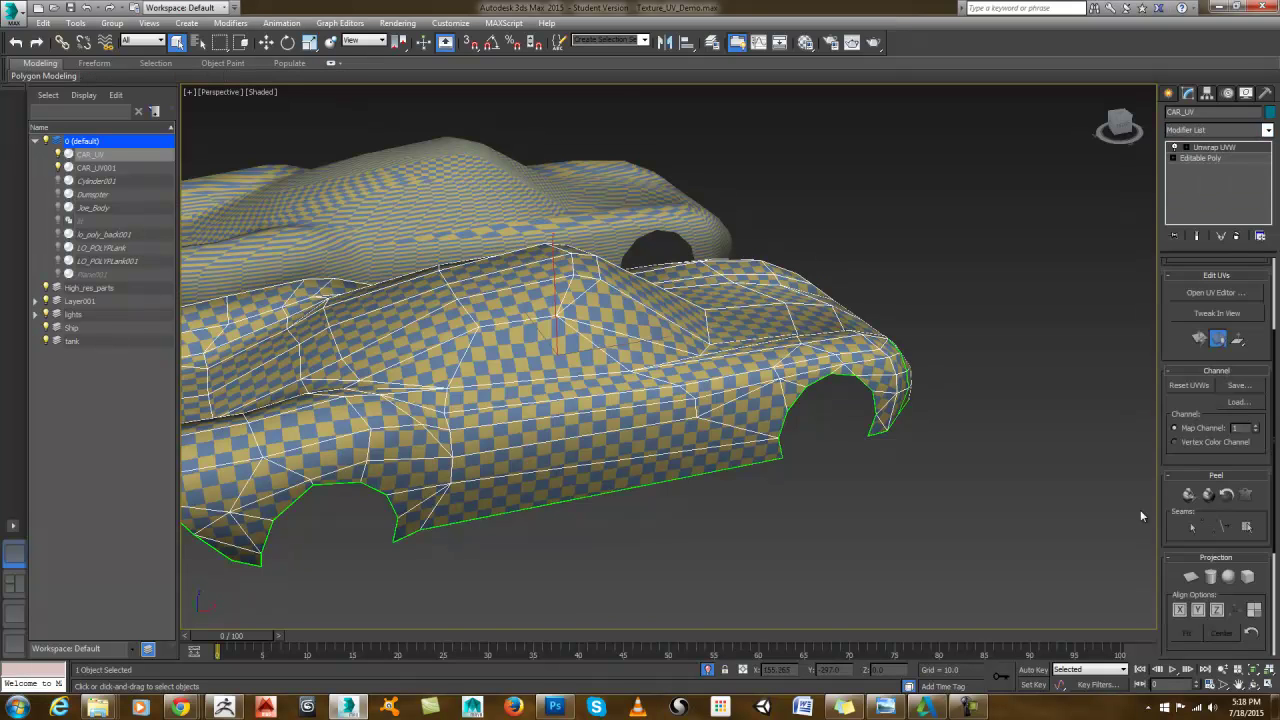
pyautogui.click(1210, 292)
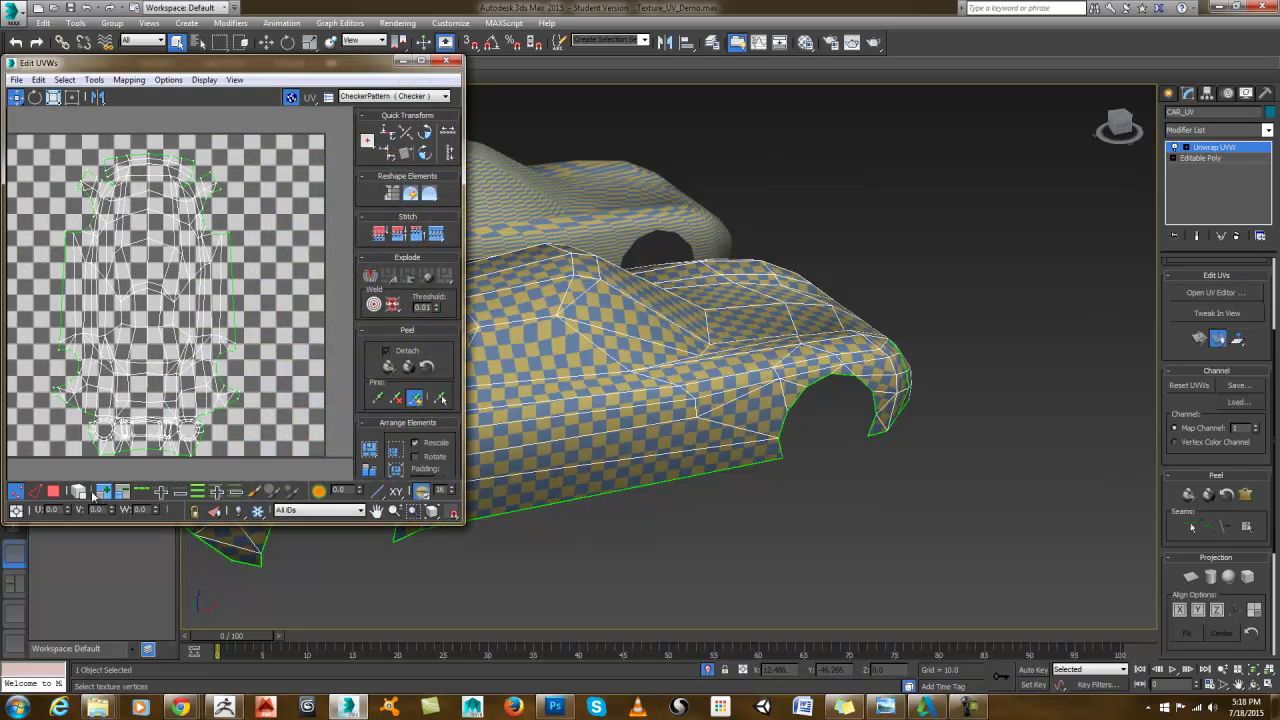
# Step: Switch the UV editor to polygon selection and select all faces of the CAR_UV shell
pyautogui.click(53, 491)
pyautogui.hotkey('ctrl', 'a')
pyautogui.scroll(2, 258, 254)
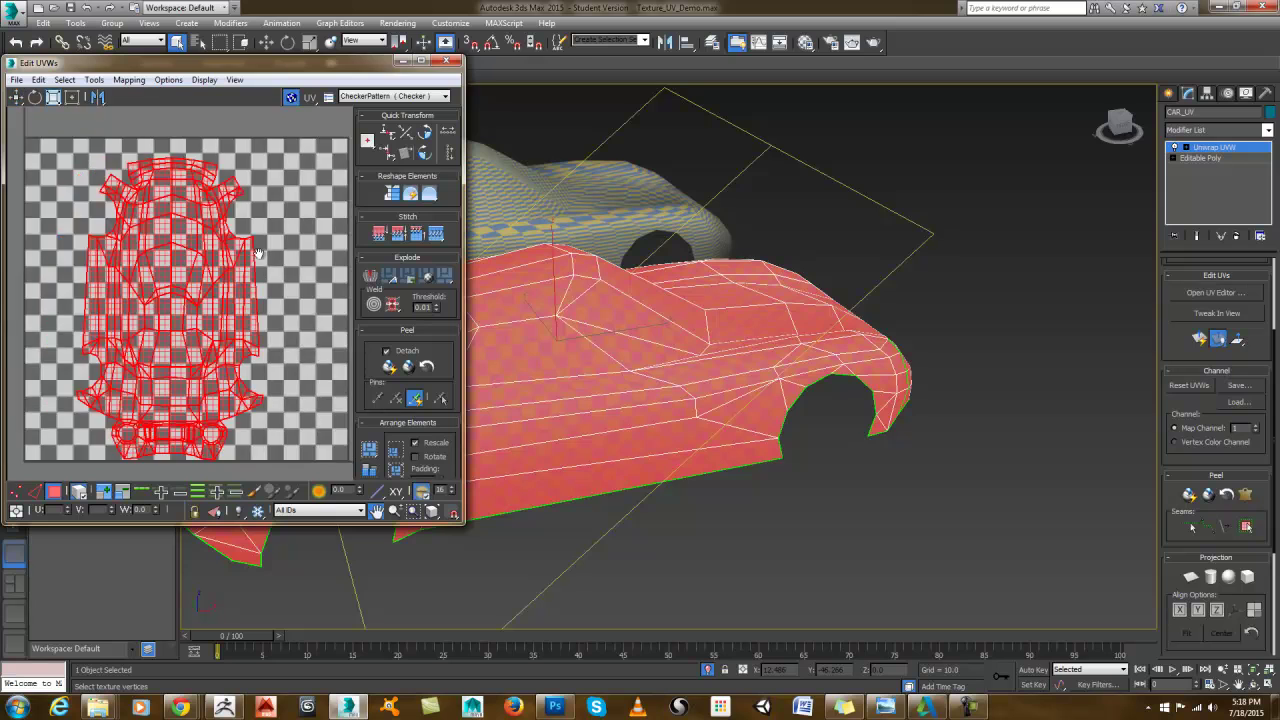
pyautogui.scroll(3, 259, 256)
pyautogui.moveTo(260, 259); pyautogui.dragTo(280, 175, button='middle')
pyautogui.scroll(-2, 272, 222)
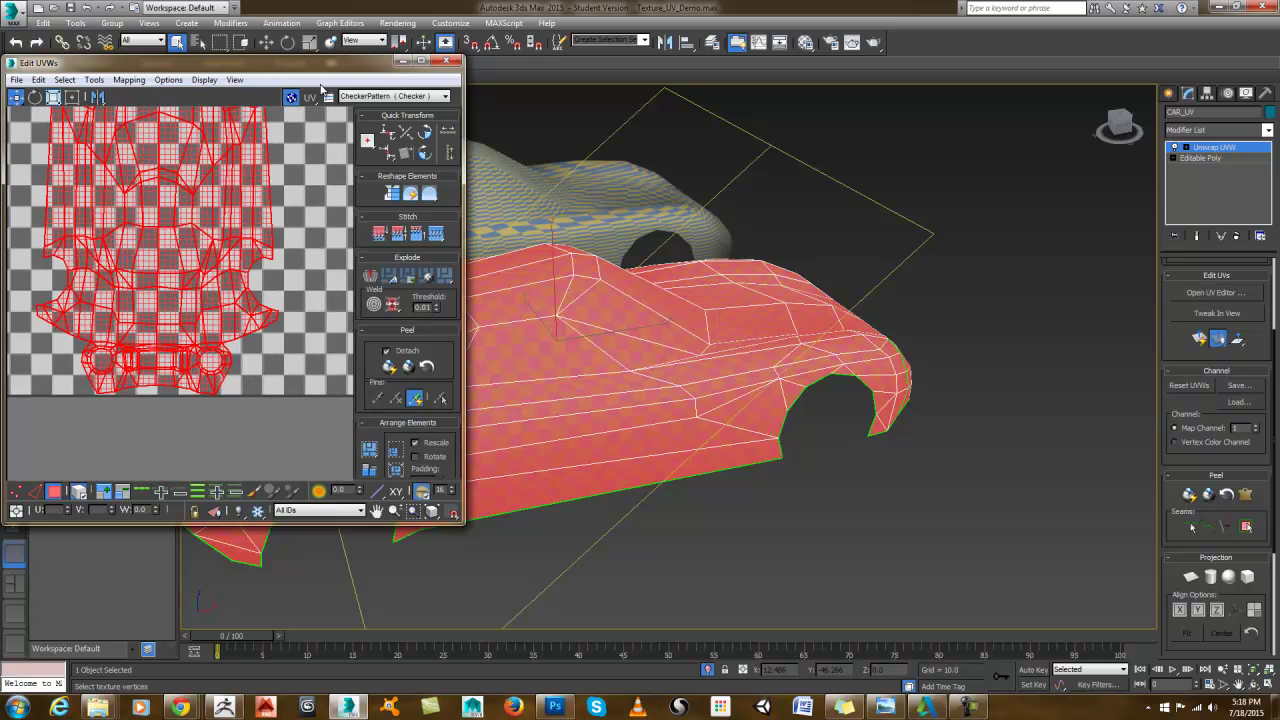
# Step: Move the UV editor window clear of the car so the model and its UV layout show side by side
pyautogui.moveTo(326, 72); pyautogui.dragTo(684, 84)
pyautogui.moveTo(560, 250); pyautogui.dragTo(598, 318, button='middle')
pyautogui.moveTo(688, 85); pyautogui.dragTo(1088, 76)
pyautogui.scroll(-3, 993, 240)
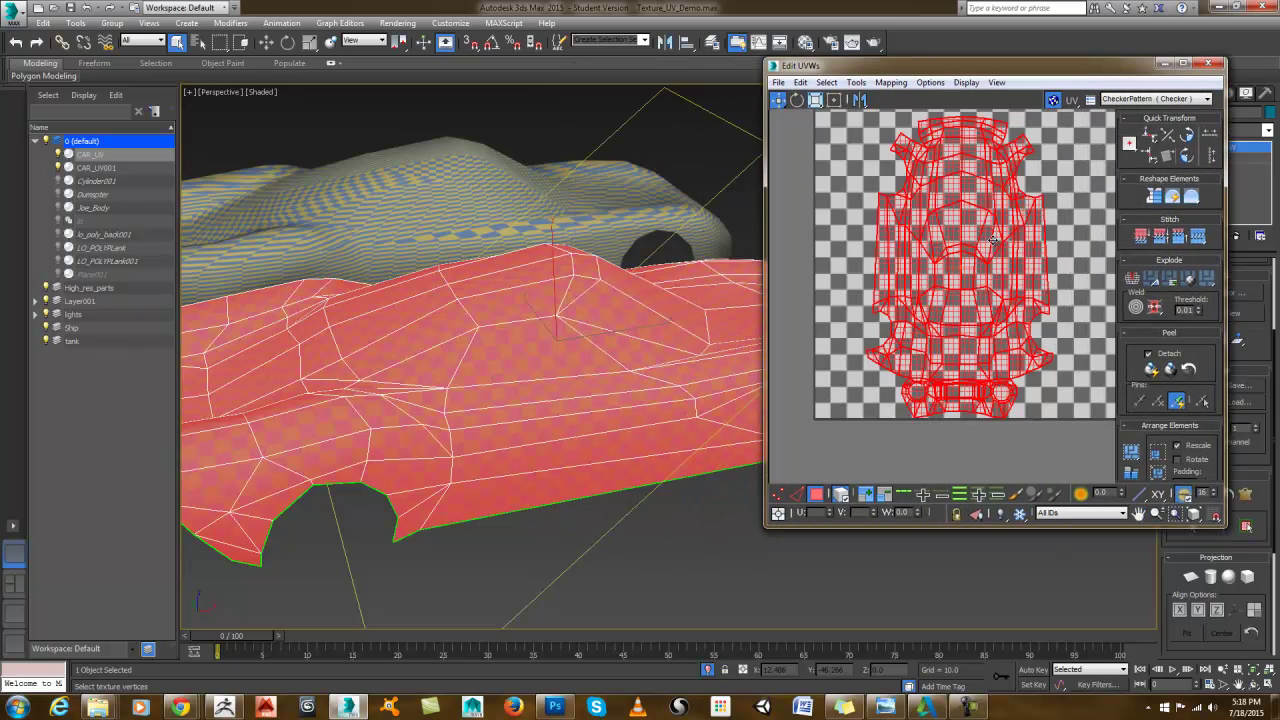
# Step: Pick faces on both sides of the car's front corner seam to compare their places in the UV layout
pyautogui.scroll(2, 925, 262)
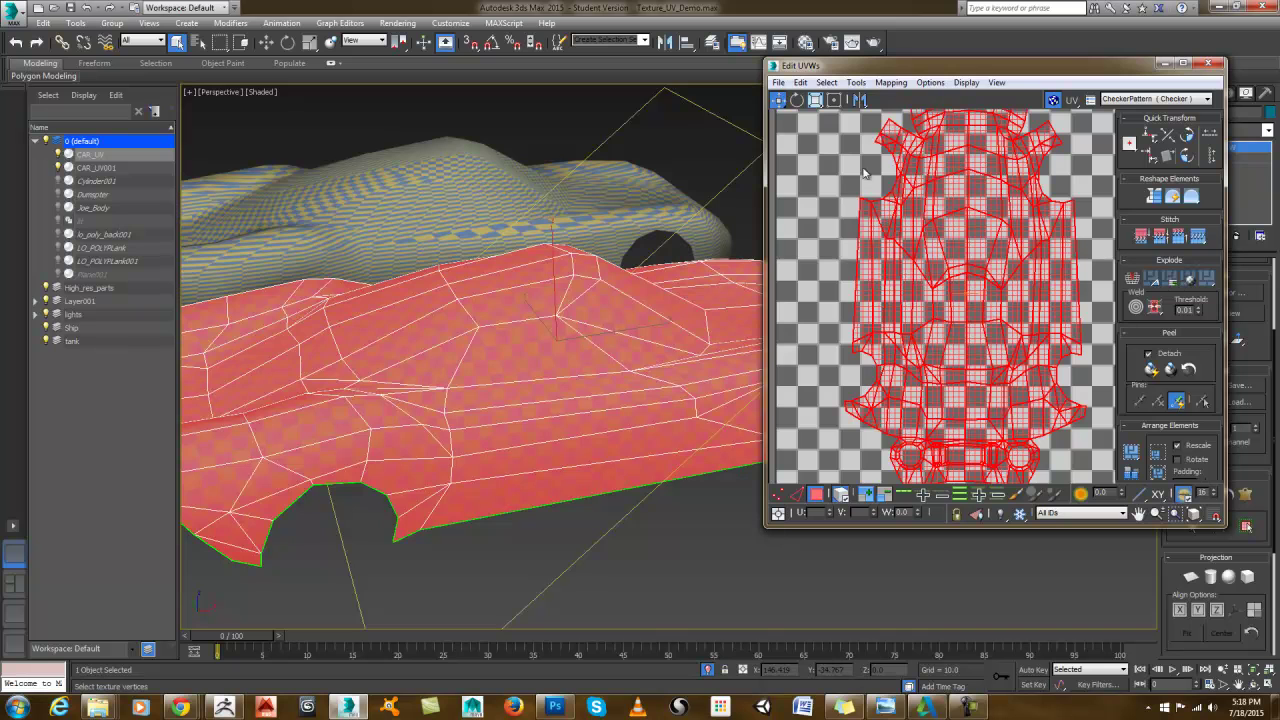
pyautogui.scroll(4, 886, 193)
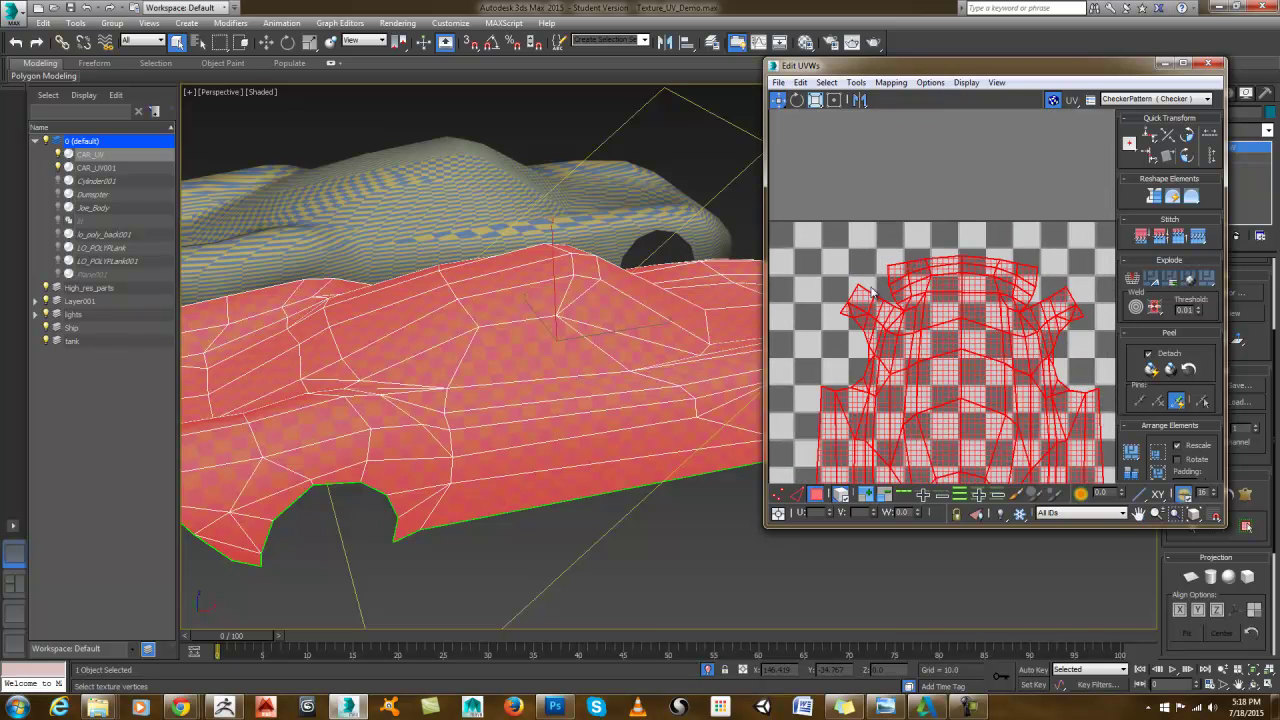
pyautogui.moveTo(891, 300); pyautogui.dragTo(856, 264, button='middle')
pyautogui.moveTo(1042, 273); pyautogui.dragTo(1005, 213, button='middle')
pyautogui.moveTo(729, 331); pyautogui.dragTo(609, 362, button='middle')
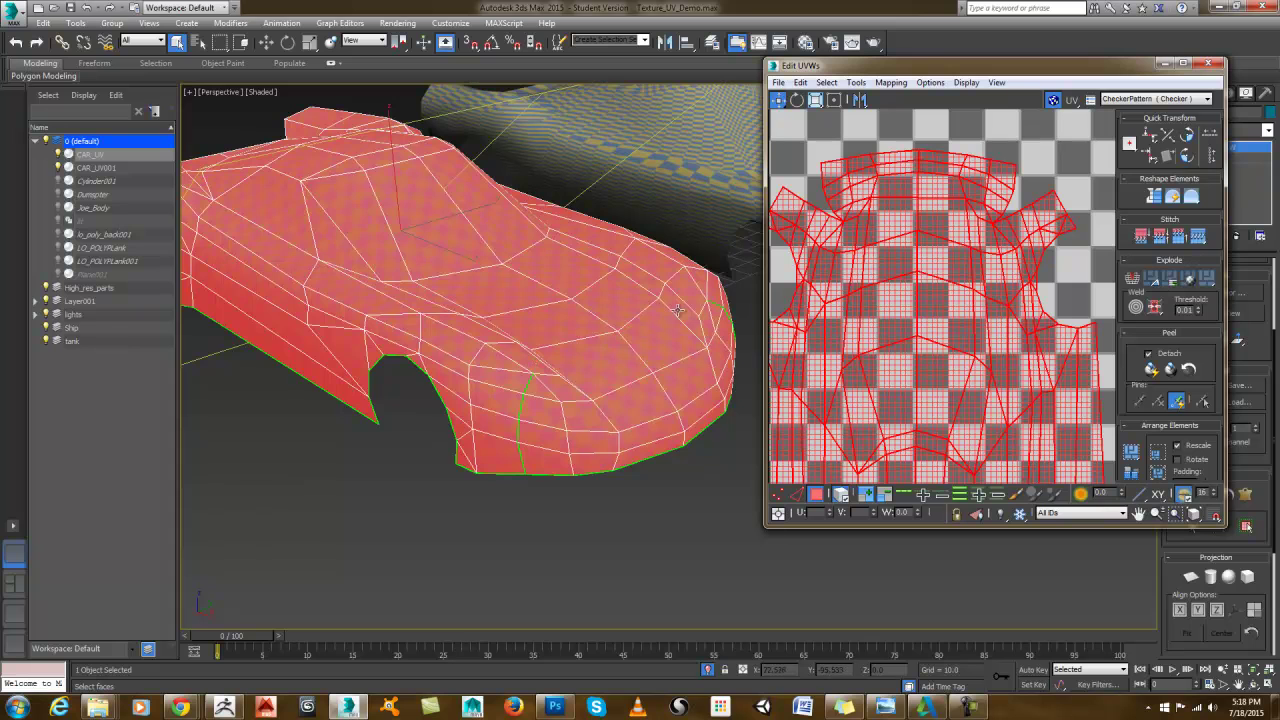
pyautogui.click(533, 413)
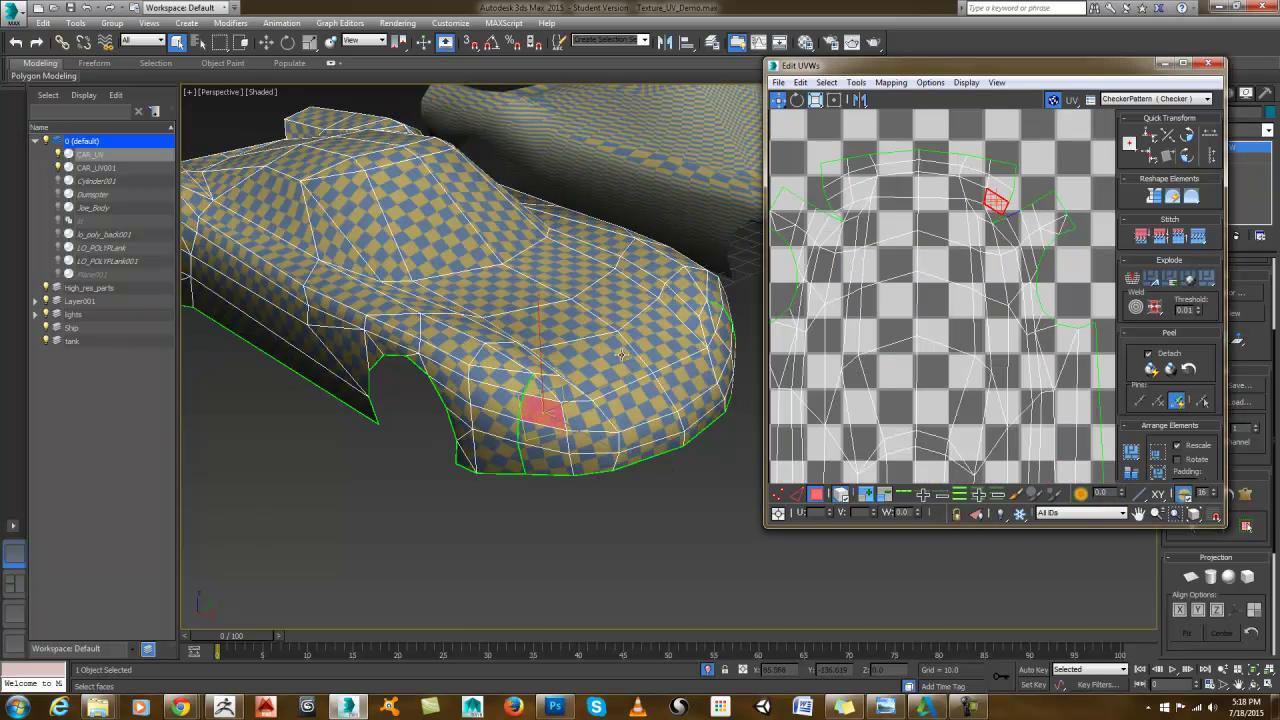
pyautogui.keyDown('ctrl'); pyautogui.click(513, 395); pyautogui.keyUp('ctrl')
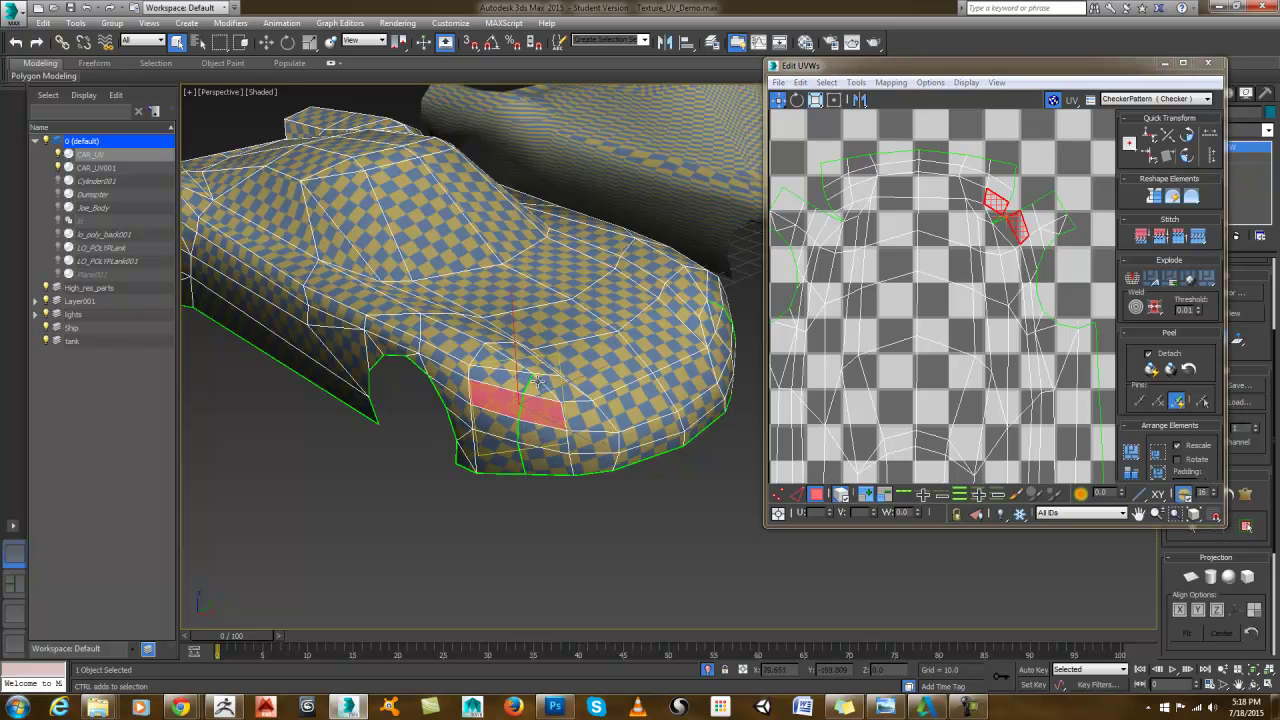
pyautogui.click(503, 424)
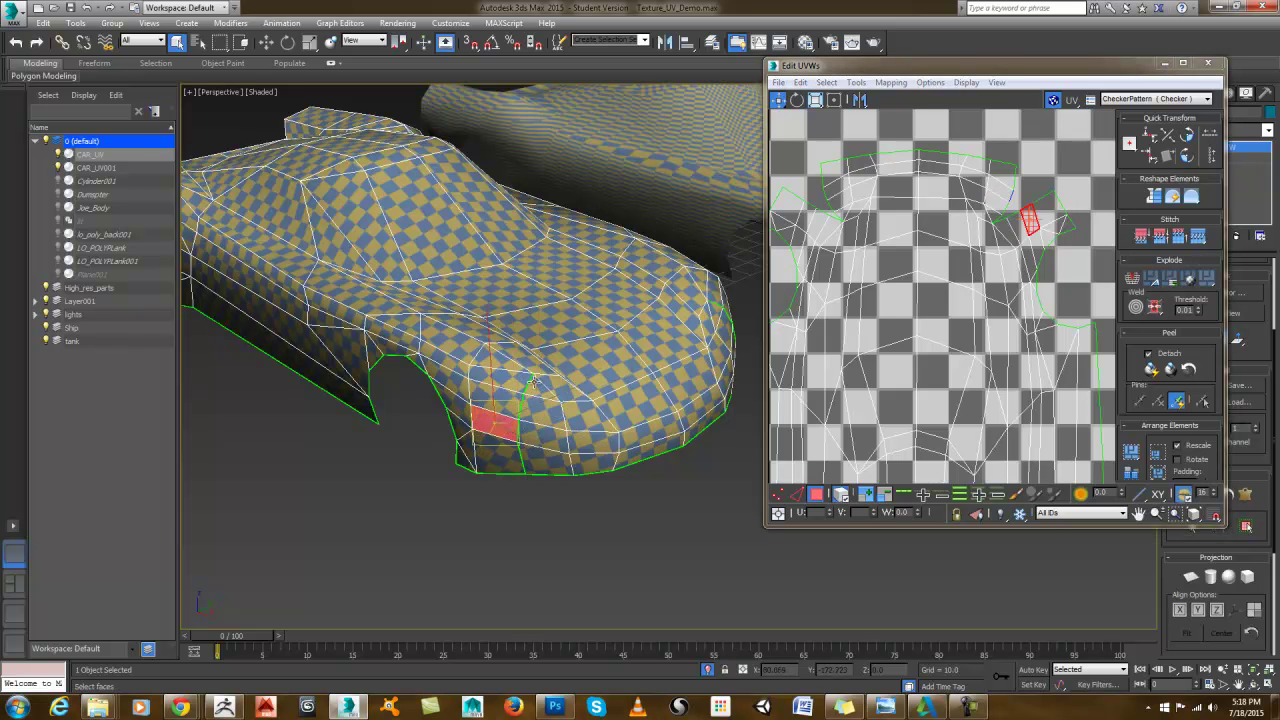
# Step: Pick a face above a round light recess at the car's other end to locate it in the UV layout
pyautogui.keyDown('alt'); pyautogui.moveTo(571, 350); pyautogui.dragTo(515, 318, button='middle'); pyautogui.keyUp('alt')
pyautogui.scroll(-3, 935, 310)
pyautogui.moveTo(935, 310); pyautogui.dragTo(941, 281, button='middle')
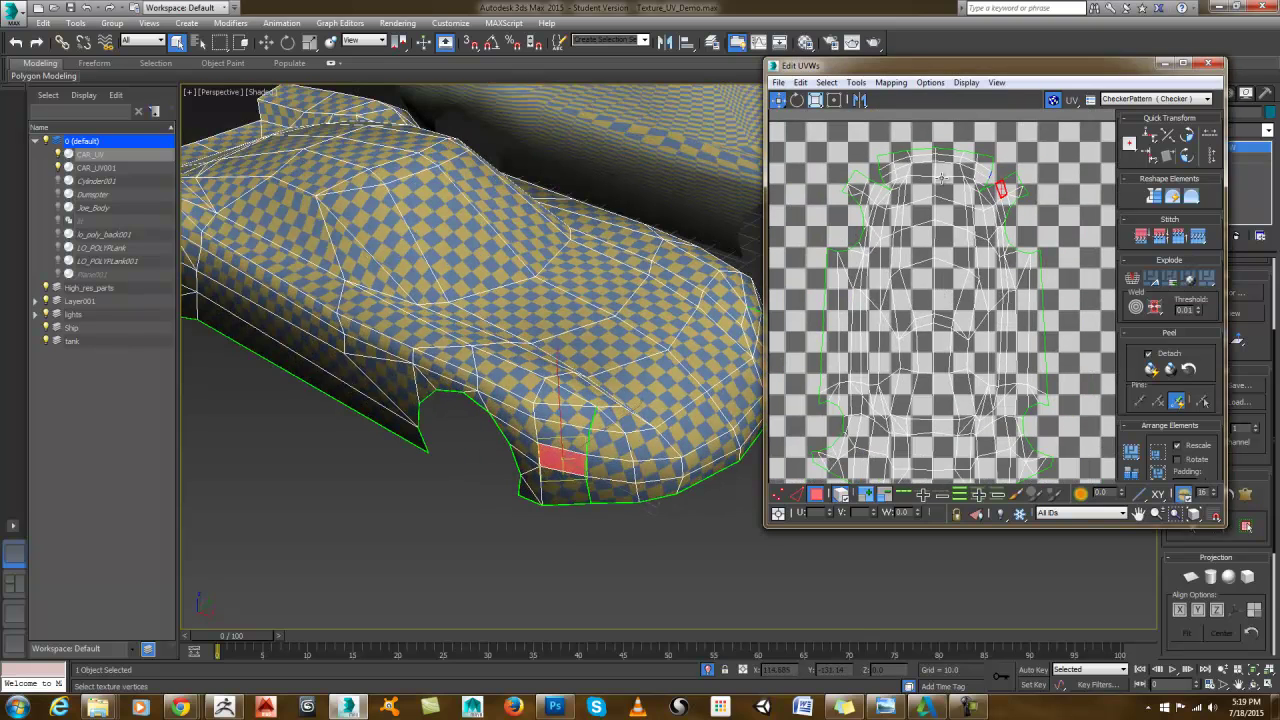
pyautogui.moveTo(634, 353); pyautogui.dragTo(629, 341, button='middle')
pyautogui.moveTo(880, 460); pyautogui.dragTo(882, 306, button='middle')
pyautogui.scroll(2, 880, 330)
pyautogui.keyDown('alt'); pyautogui.moveTo(690, 360); pyautogui.dragTo(594, 373, button='middle'); pyautogui.keyUp('alt')
pyautogui.scroll(-3, 677, 366)
pyautogui.click(612, 351)
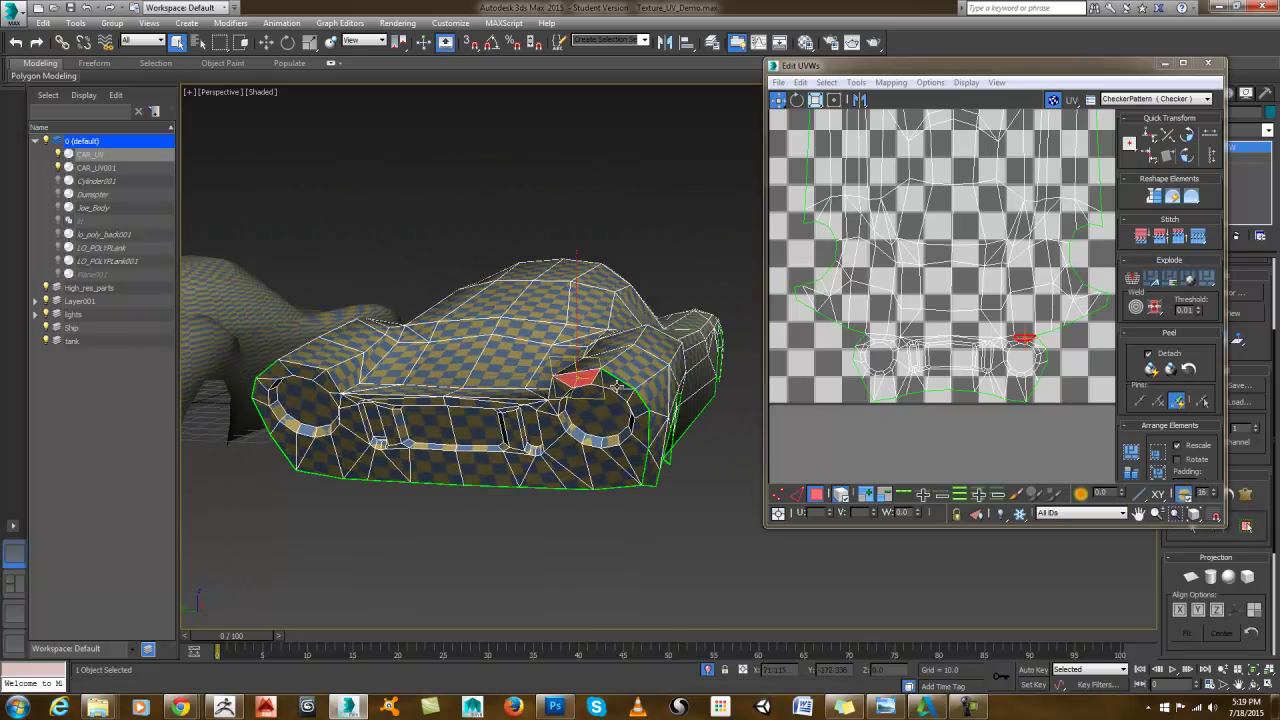
# Step: Select the whole car body to compare it with its UV layout, and clear the selection
pyautogui.moveTo(853, 303); pyautogui.dragTo(854, 348, button='middle')
pyautogui.scroll(-3, 854, 347)
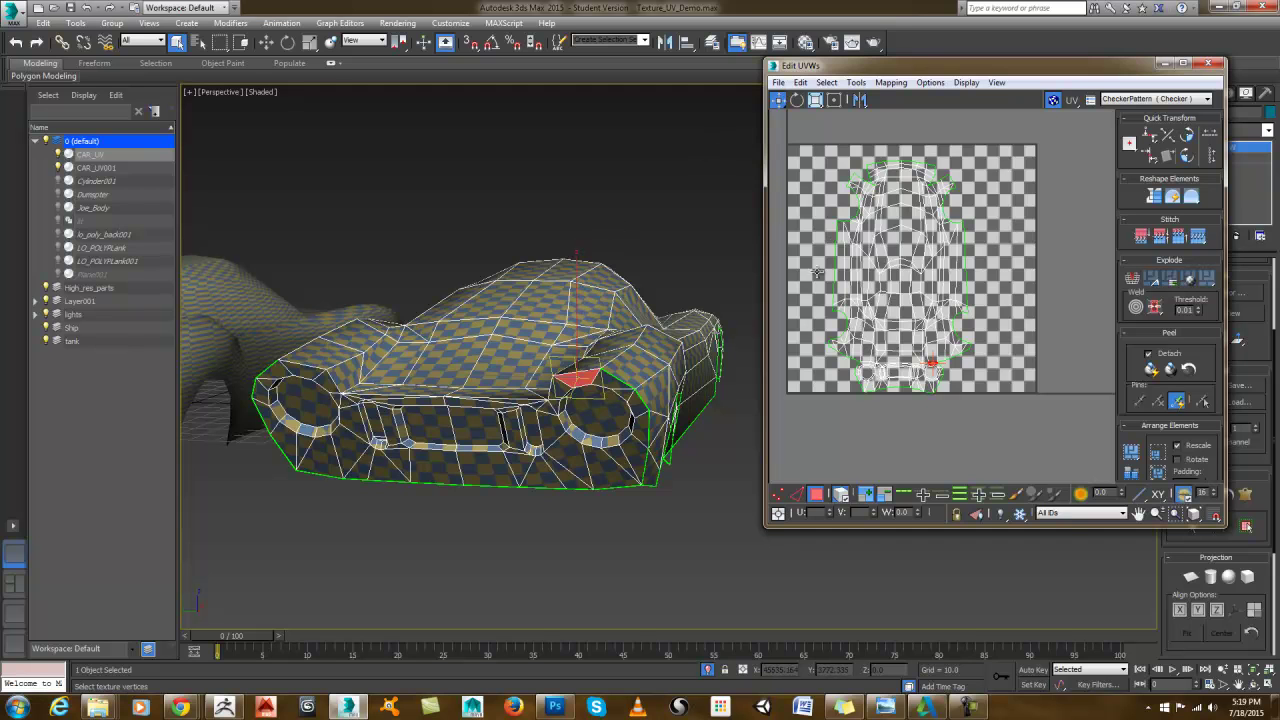
pyautogui.keyDown('alt'); pyautogui.moveTo(583, 255); pyautogui.dragTo(585, 285, button='middle'); pyautogui.keyUp('alt')
pyautogui.moveTo(868, 164); pyautogui.dragTo(866, 182, button='middle')
pyautogui.scroll(2, 866, 182)
pyautogui.click(512, 237)
pyautogui.scroll(5, 430, 267)
pyautogui.moveTo(430, 267); pyautogui.dragTo(215, 325, button='middle')
pyautogui.keyDown('alt'); pyautogui.moveTo(604, 287); pyautogui.dragTo(505, 310, button='middle'); pyautogui.keyUp('alt')
pyautogui.scroll(-5, 584, 291)
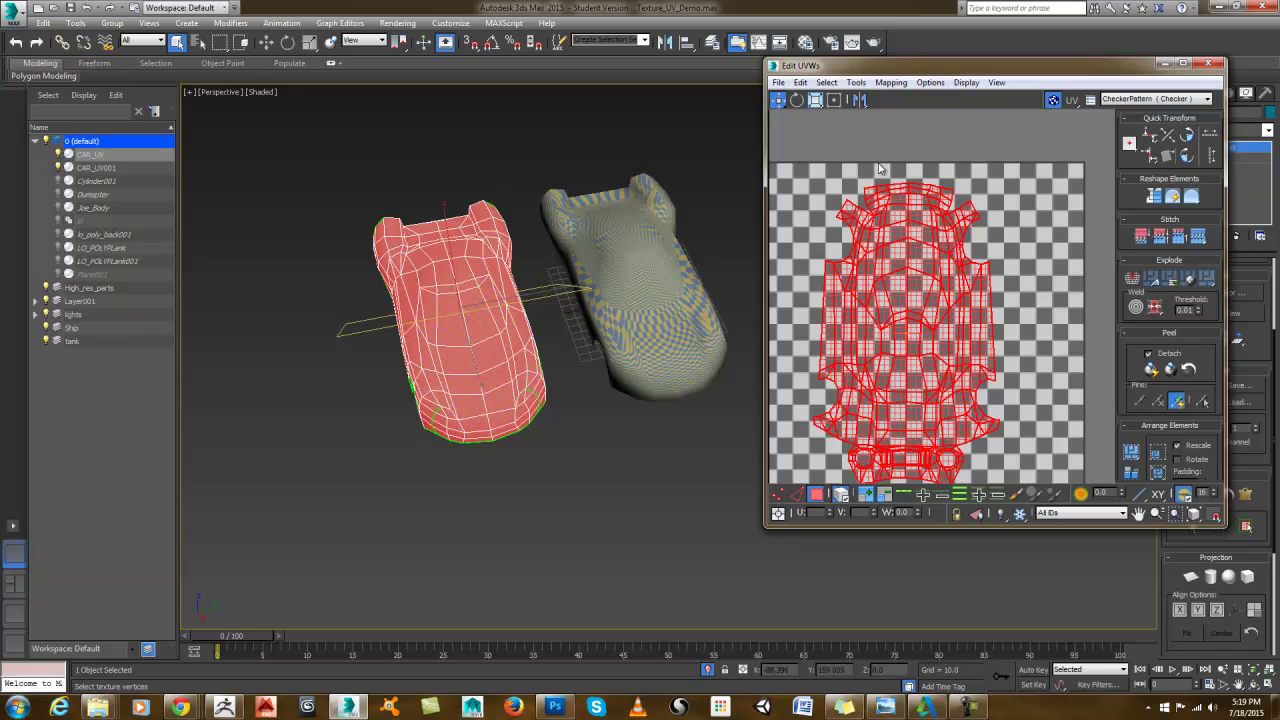
pyautogui.click(897, 160)
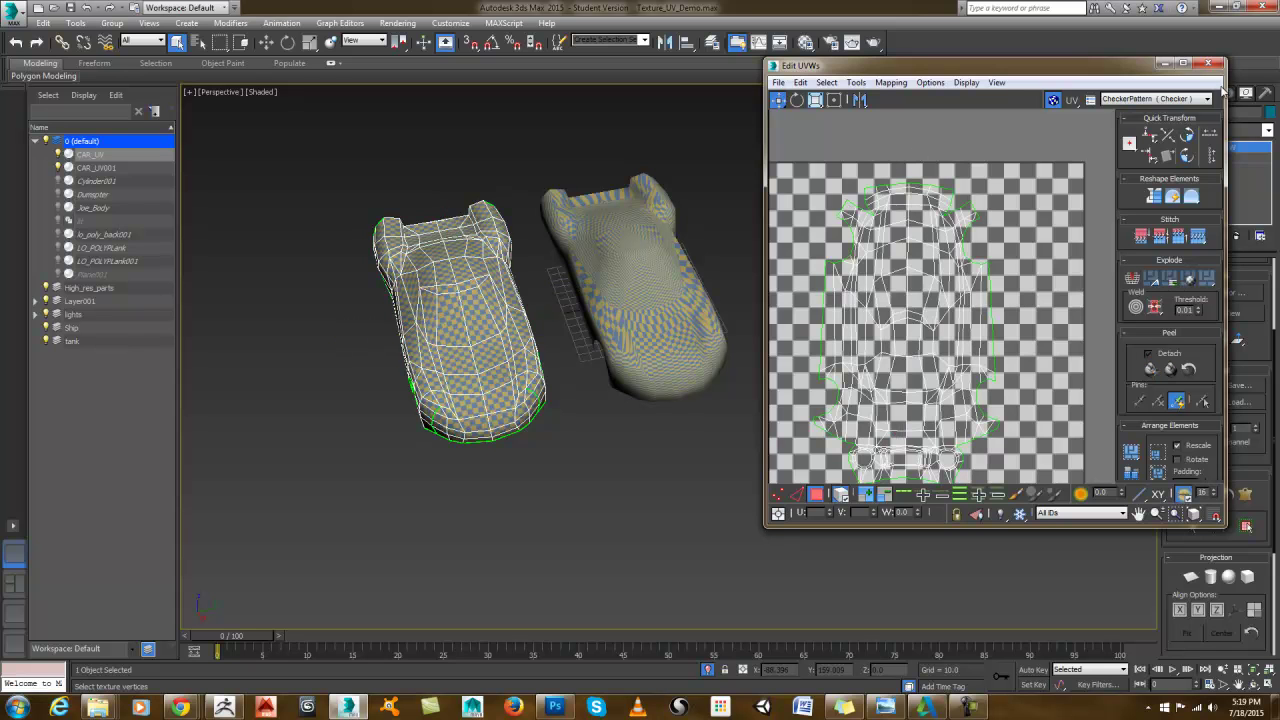
# Step: Minimize the UV editor, leave the modifier's sub-object editing, and select the second car body, CAR_UV001
pyautogui.click(1163, 63)
pyautogui.click(1211, 149)
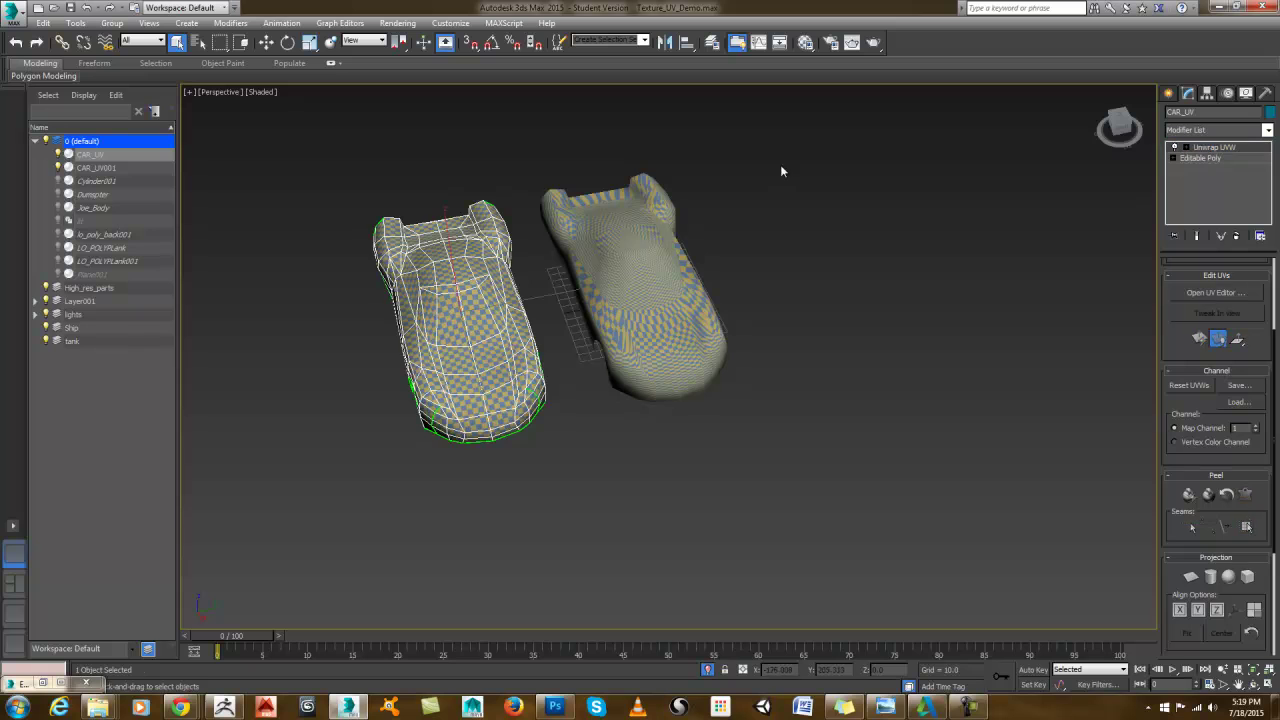
pyautogui.click(780, 165)
pyautogui.click(668, 262)
# Step: Add an Unwrap UVW modifier to CAR_UV001 and open its UV editor
pyautogui.keyDown('alt'); pyautogui.moveTo(802, 289); pyautogui.dragTo(638, 268, button='middle'); pyautogui.keyUp('alt')
pyautogui.scroll(3, 684, 264)
pyautogui.moveTo(638, 268); pyautogui.dragTo(696, 290, button='middle')
pyautogui.scroll(3, 665, 284)
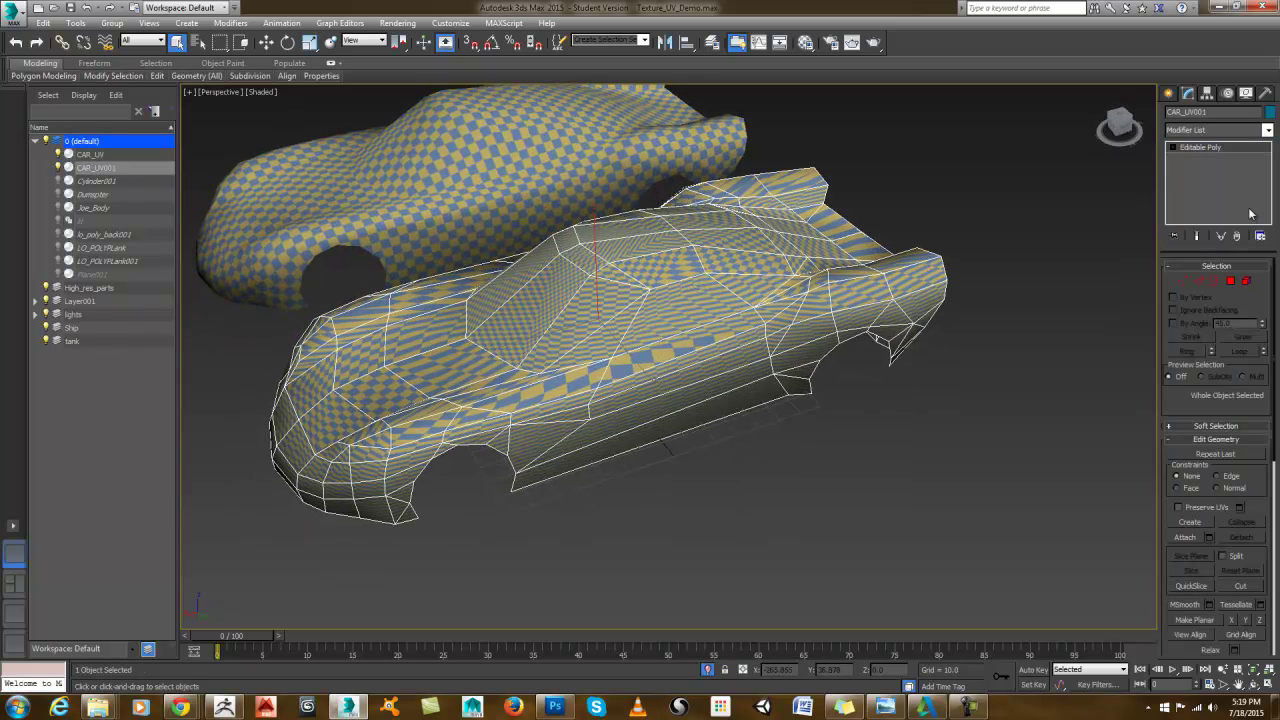
pyautogui.click(1270, 132)
pyautogui.press('u')
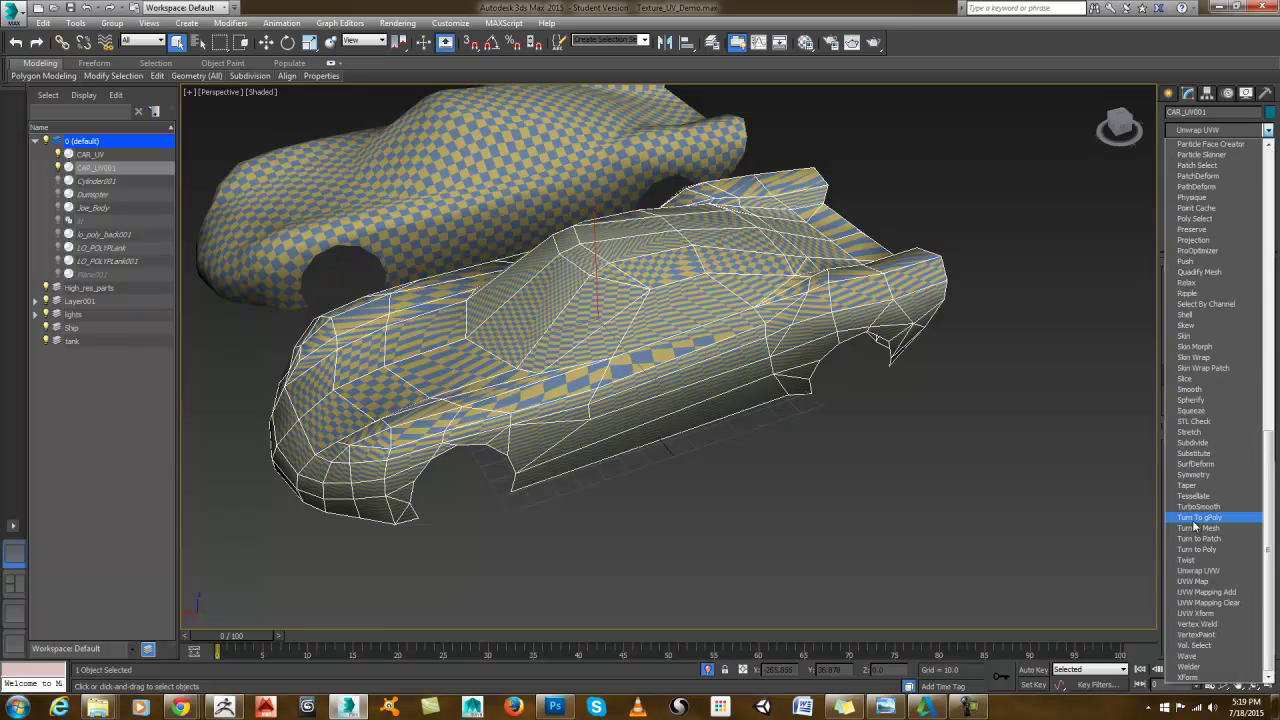
pyautogui.click(1199, 570)
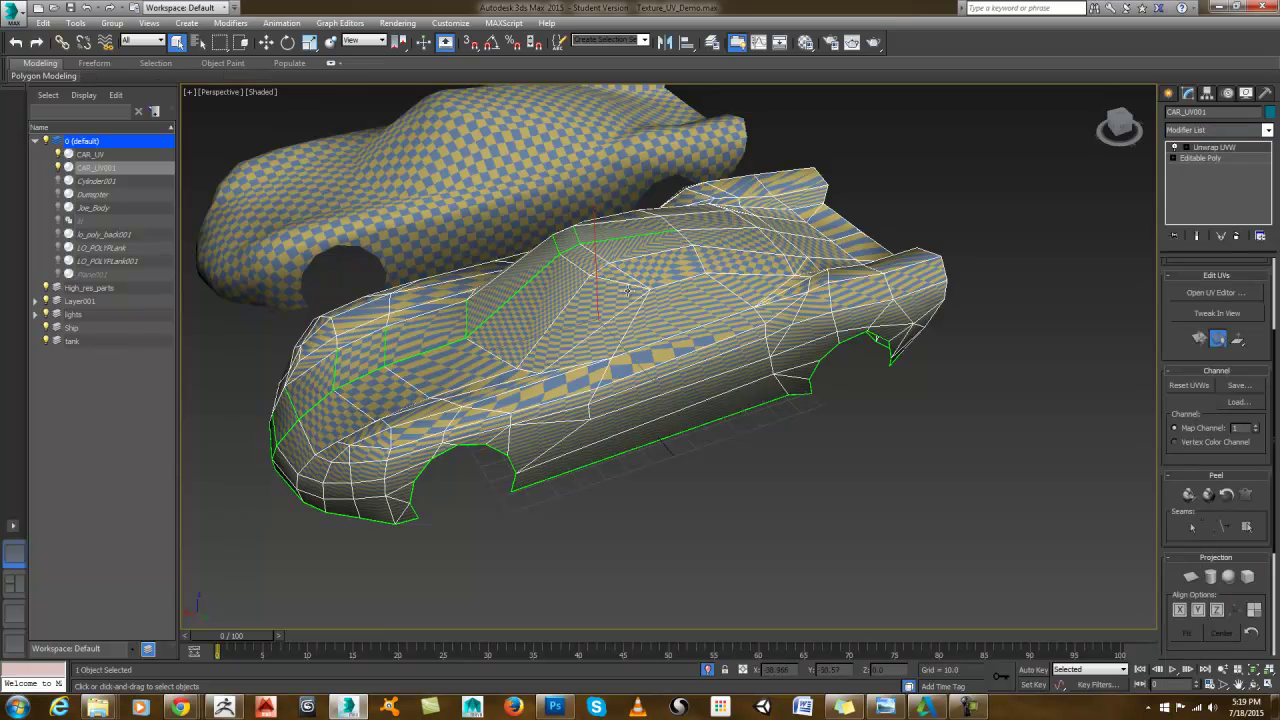
pyautogui.click(1212, 293)
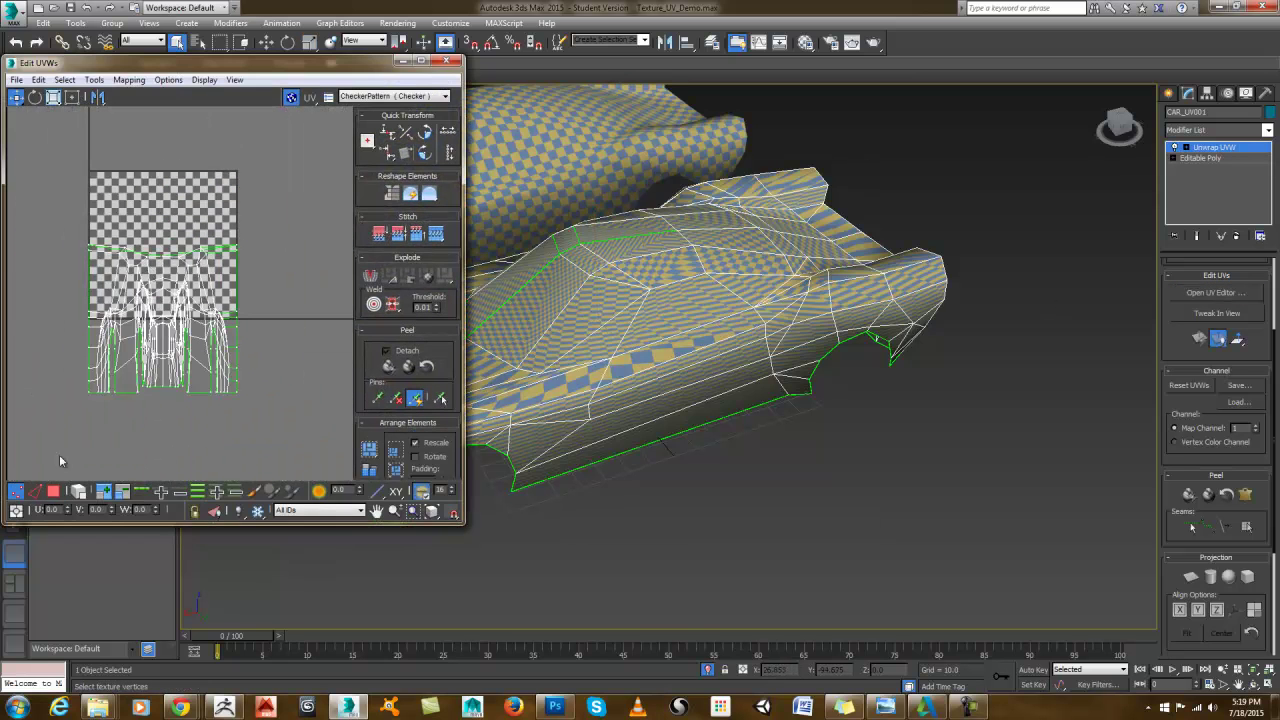
# Step: Turn on element selection in polygon mode and select all of CAR_UV001's UV faces
pyautogui.click(79, 492)
pyautogui.click(55, 492)
pyautogui.moveTo(213, 285); pyautogui.dragTo(257, 292, button='middle')
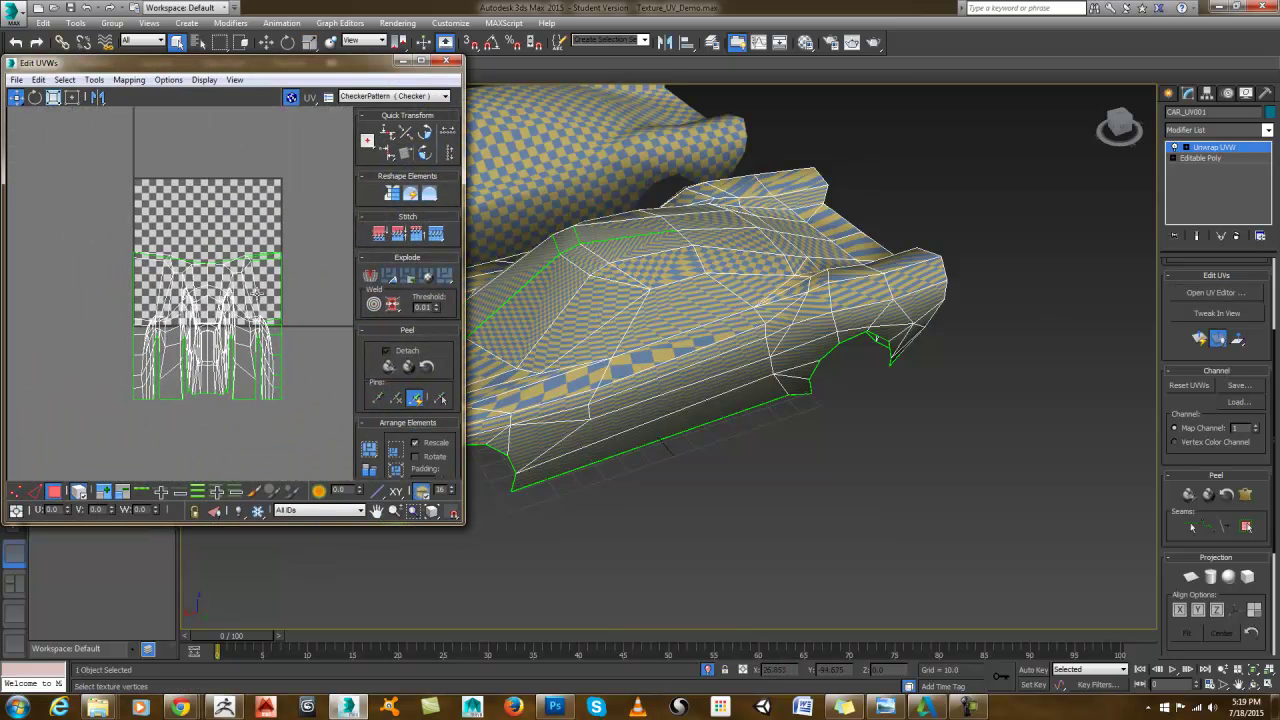
pyautogui.moveTo(115, 193); pyautogui.dragTo(306, 394)
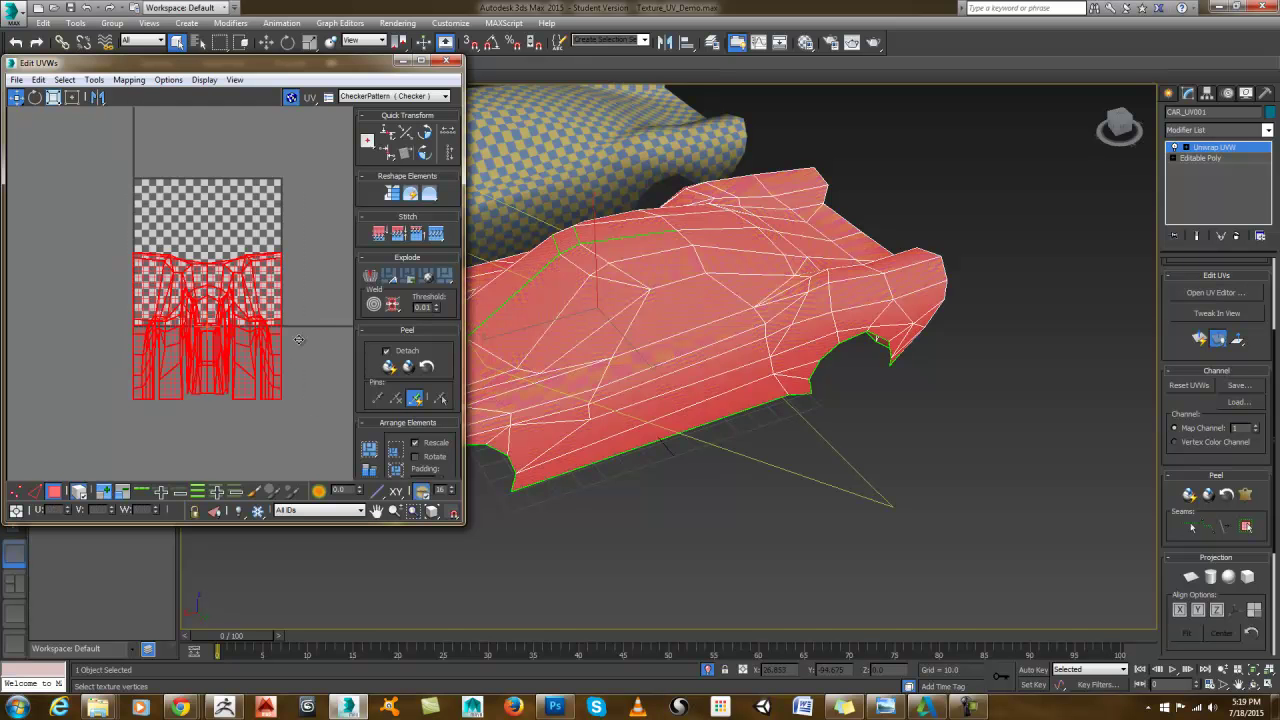
pyautogui.moveTo(312, 331); pyautogui.dragTo(284, 331, button='middle')
pyautogui.press('z')
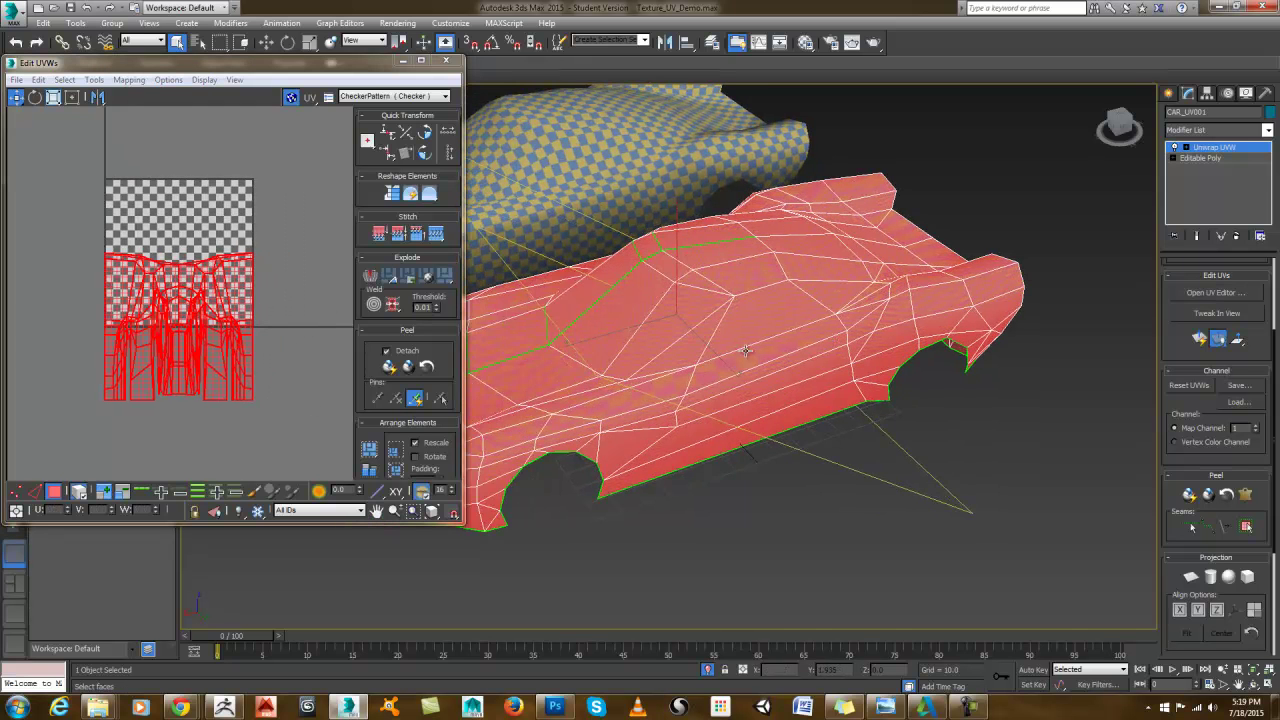
# Step: Planar-map the selected faces, trying Y and X alignment before choosing Z, and turn off selected-face shading to reveal the checker pattern
pyautogui.click(1192, 578)
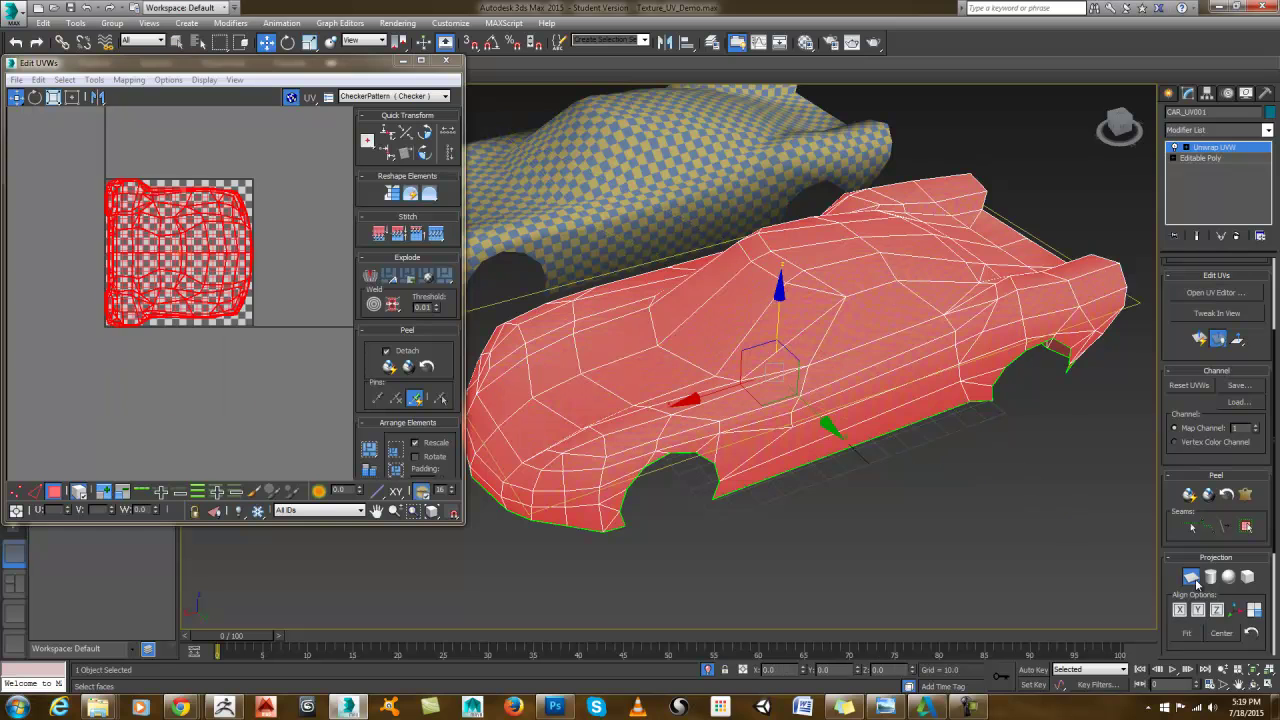
pyautogui.moveTo(324, 319); pyautogui.dragTo(318, 344, button='middle')
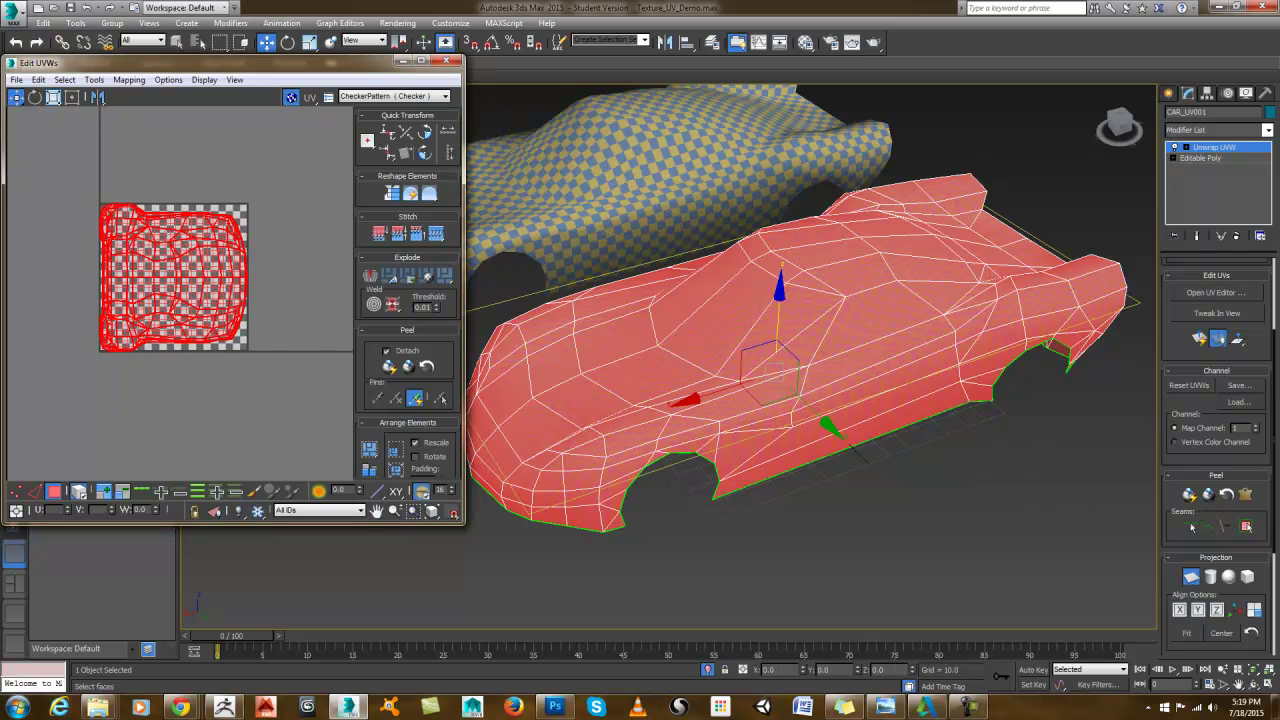
pyautogui.click(1198, 609)
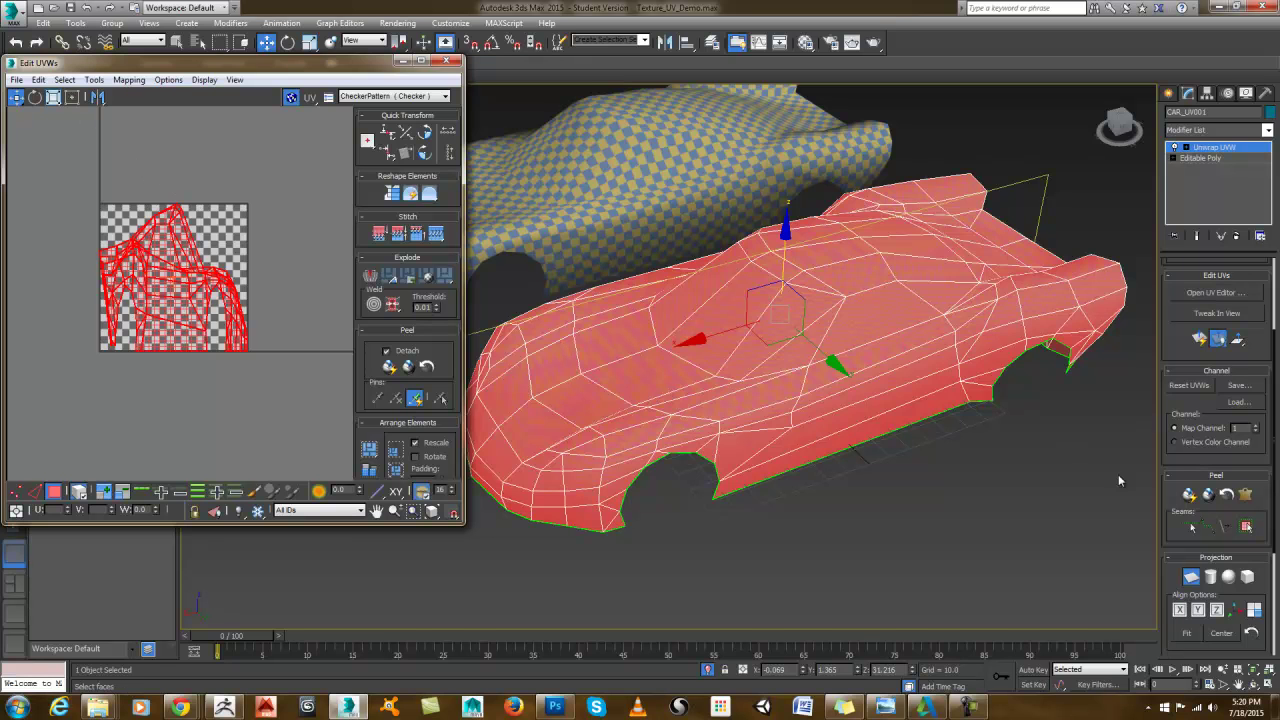
pyautogui.click(1181, 610)
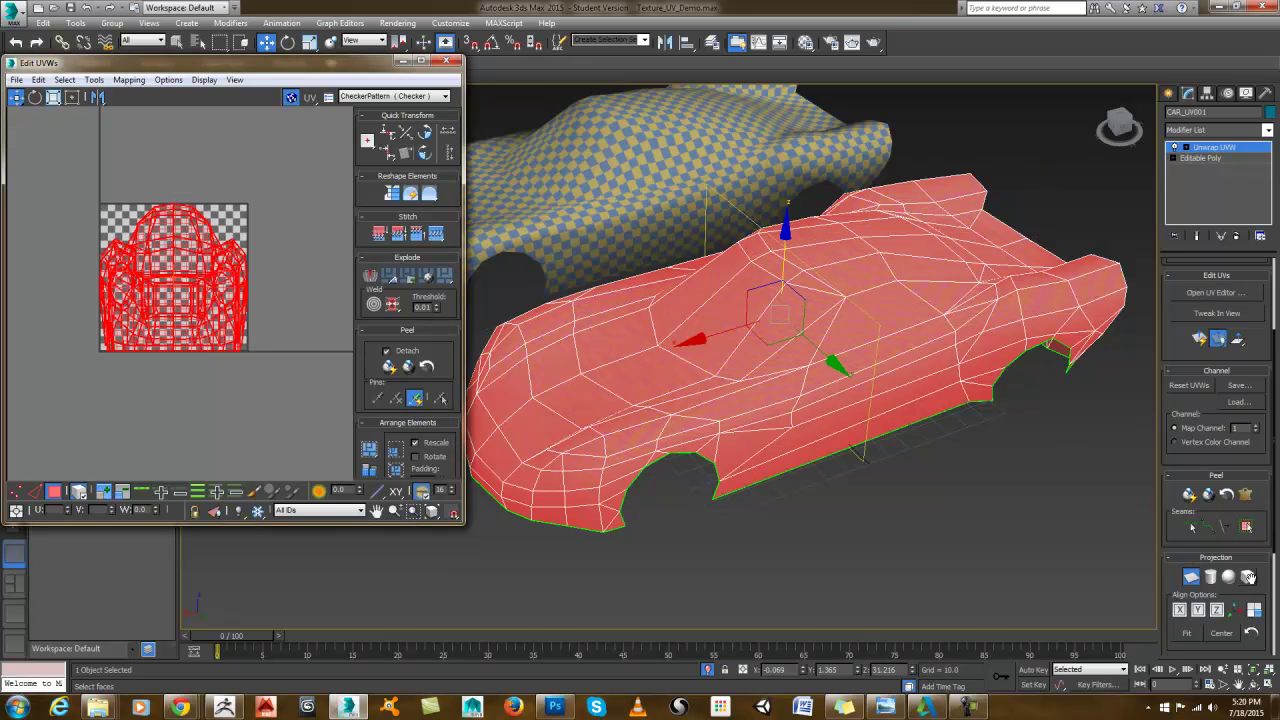
pyautogui.click(1218, 611)
pyautogui.moveTo(670, 325)
pyautogui.keyDown('alt'); pyautogui.mouseDown(button='middle')
pyautogui.moveTo(718, 387)
pyautogui.moveTo(746, 371)
pyautogui.mouseUp(button='middle'); pyautogui.keyUp('alt')
pyautogui.press('F2')
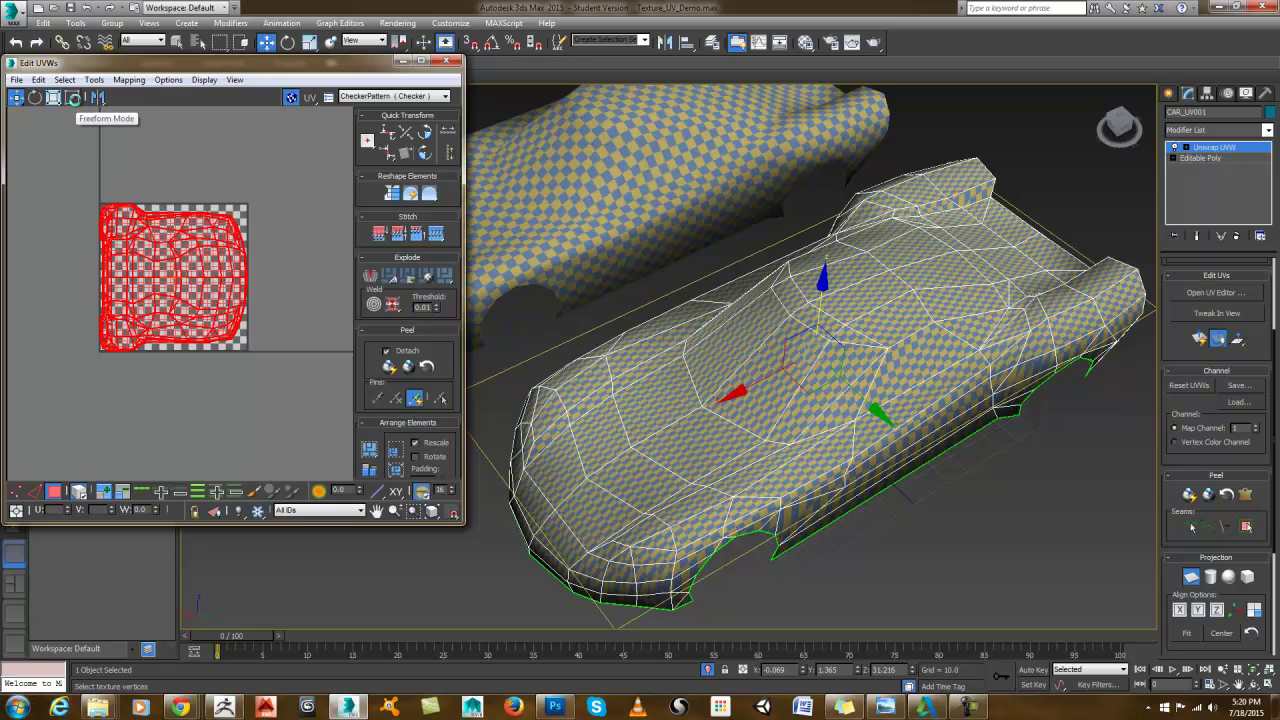
# Step: Switch to Freeform mode, turn off the planar projection, and stretch the UV shell along the car's length well beyond the checker tile
pyautogui.click(73, 97)
pyautogui.moveTo(247, 214); pyautogui.dragTo(258, 221, button='middle')
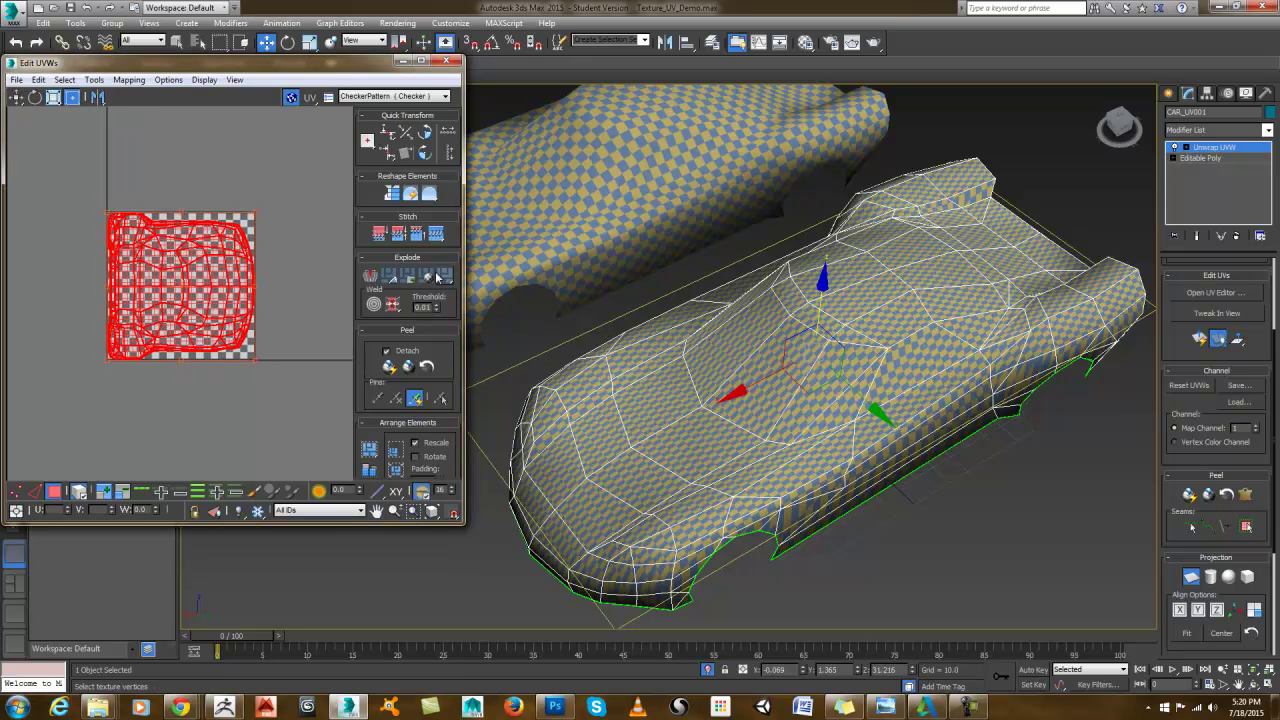
pyautogui.click(1191, 577)
pyautogui.moveTo(264, 222); pyautogui.dragTo(248, 243, button='middle')
pyautogui.moveTo(241, 234); pyautogui.dragTo(335, 234)
pyautogui.moveTo(335, 234); pyautogui.dragTo(321, 222, button='middle')
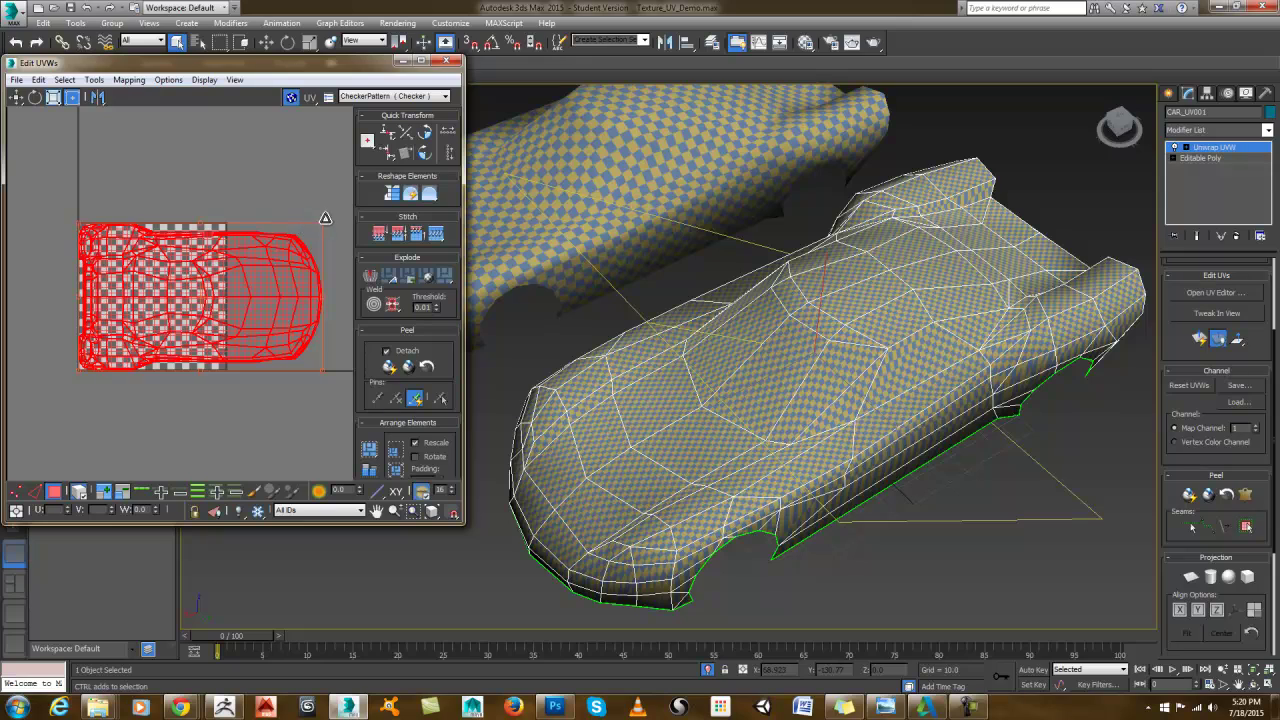
# Step: Scale the stretched UV shell down proportionally to fit the width of the checker tile
pyautogui.moveTo(323, 220); pyautogui.dragTo(230, 288)
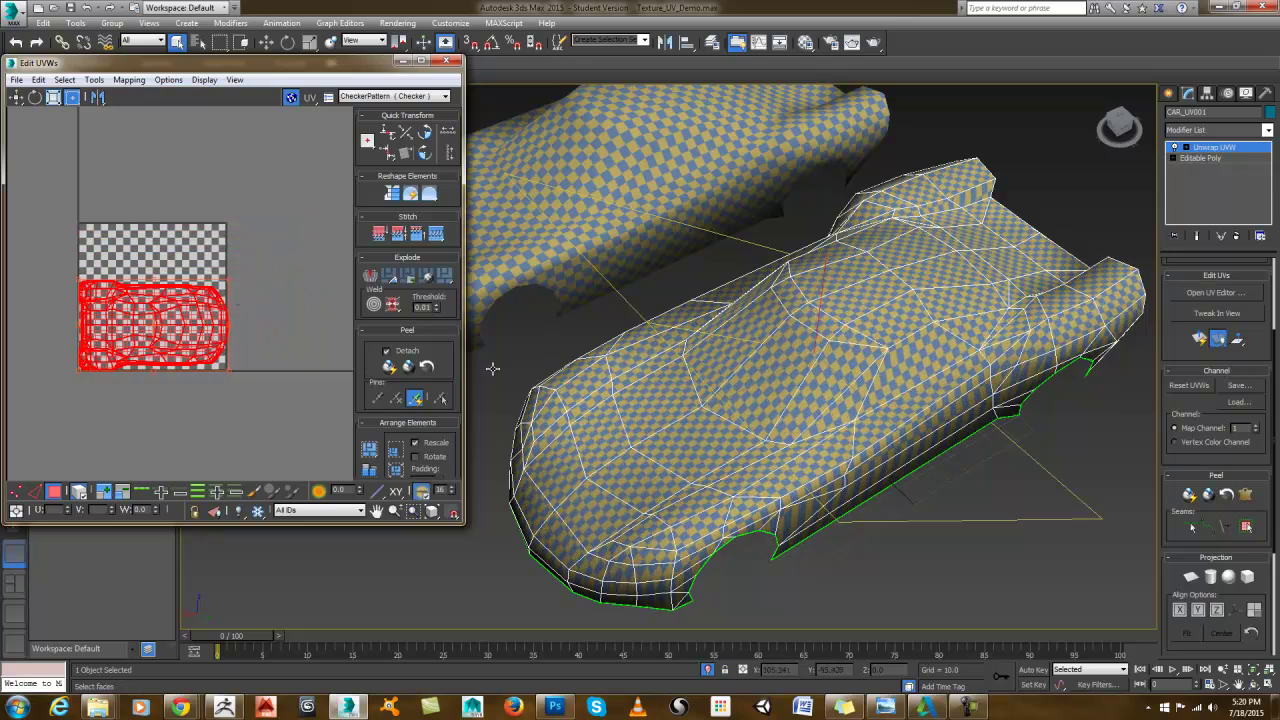
pyautogui.moveTo(763, 397); pyautogui.dragTo(784, 370, button='middle')
pyautogui.moveTo(292, 313); pyautogui.dragTo(293, 271, button='middle')
pyautogui.scroll(2, 260, 270)
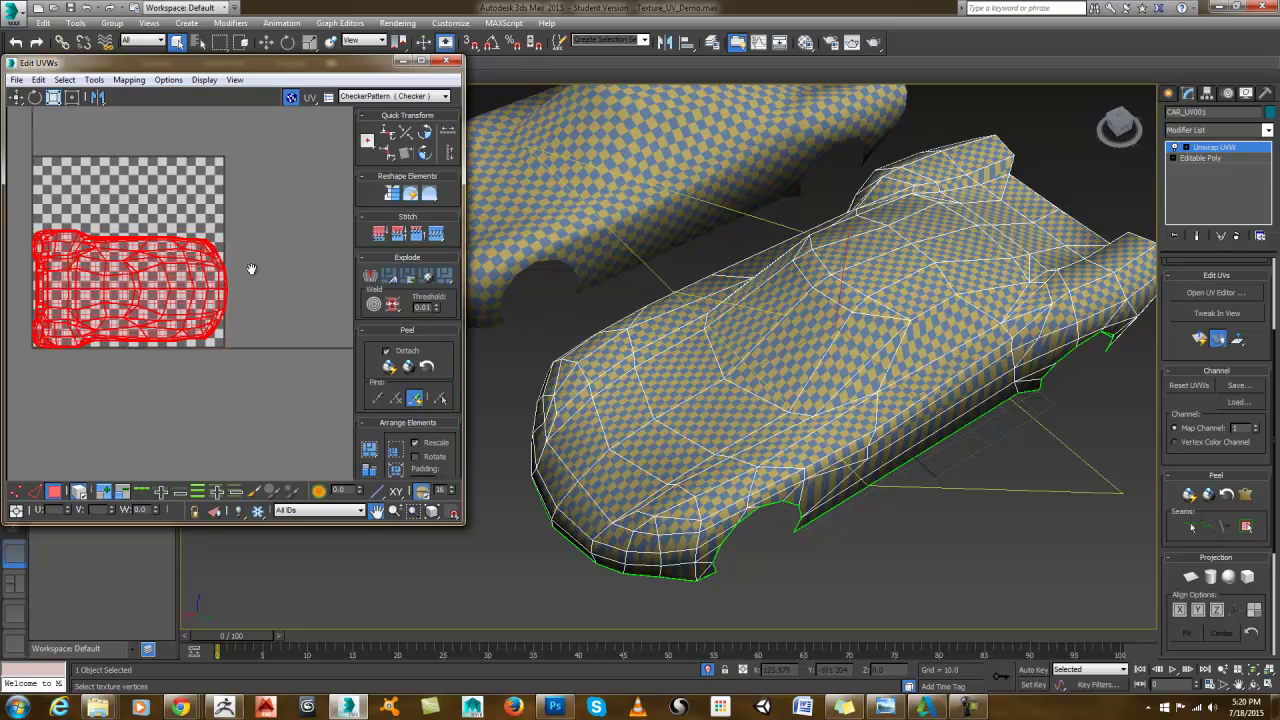
# Step: Stretch the UV shell slightly further lengthwise and check the checker squares on the car's hood and roof
pyautogui.moveTo(203, 234); pyautogui.dragTo(265, 229)
pyautogui.keyDown('alt'); pyautogui.moveTo(690, 278); pyautogui.dragTo(814, 332, button='middle'); pyautogui.keyUp('alt')
pyautogui.moveTo(814, 332); pyautogui.dragTo(780, 290, button='middle')
pyautogui.scroll(3, 800, 318)
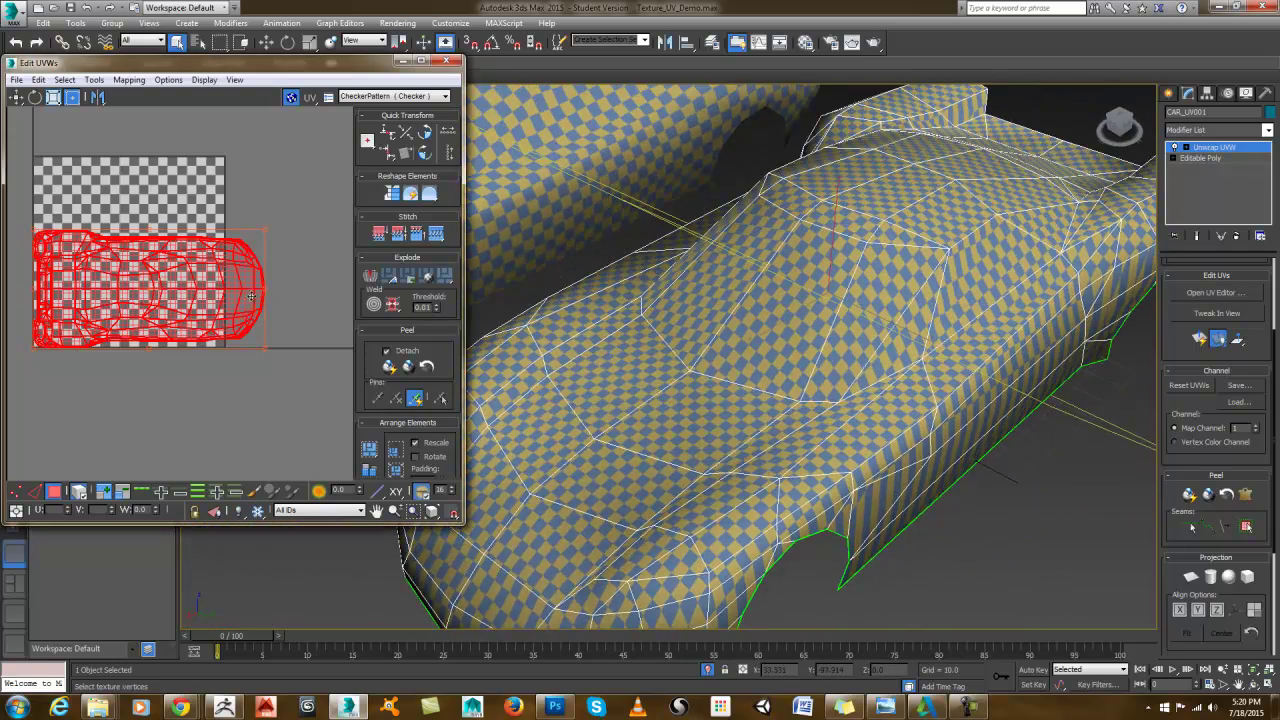
# Step: Turn on seam editing and mark a seam down each corner of the car's rounded nose to the open lower edge
pyautogui.moveTo(227, 259); pyautogui.dragTo(238, 259, button='middle')
pyautogui.keyDown('alt'); pyautogui.moveTo(766, 318); pyautogui.dragTo(808, 314, button='middle'); pyautogui.keyUp('alt')
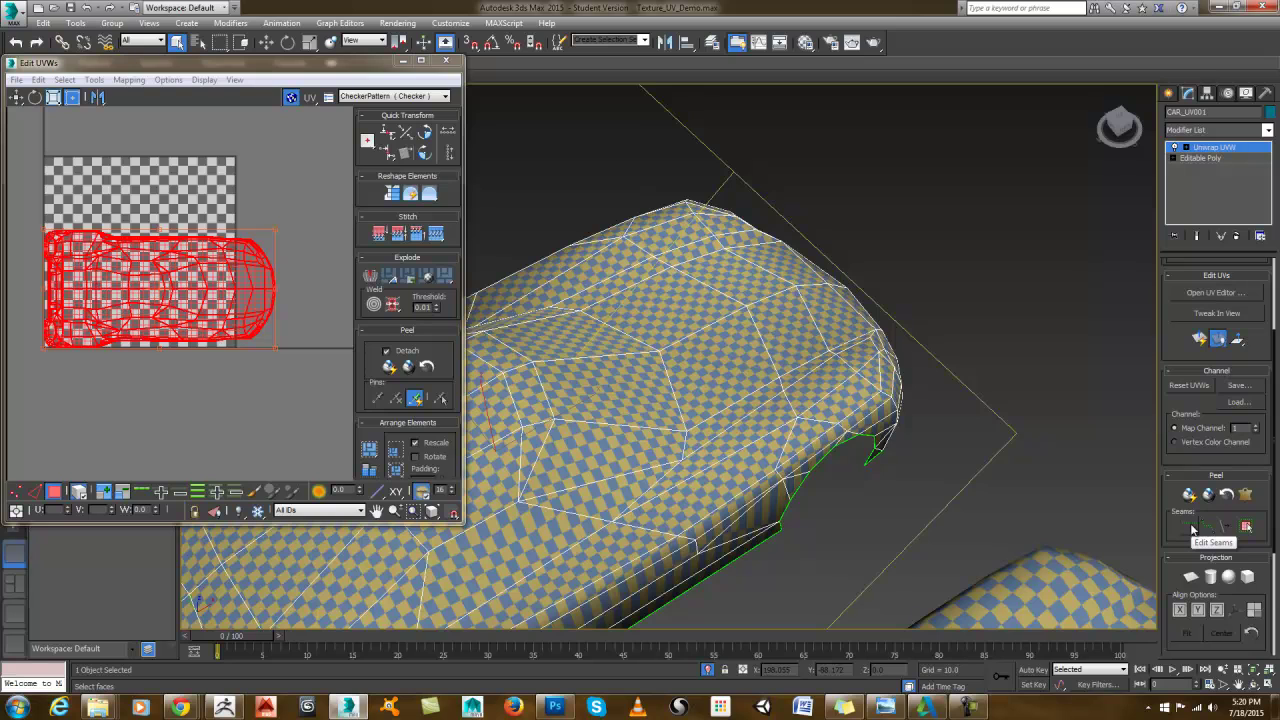
pyautogui.click(1192, 528)
pyautogui.keyDown('alt'); pyautogui.moveTo(908, 307); pyautogui.dragTo(728, 384, button='middle'); pyautogui.keyUp('alt')
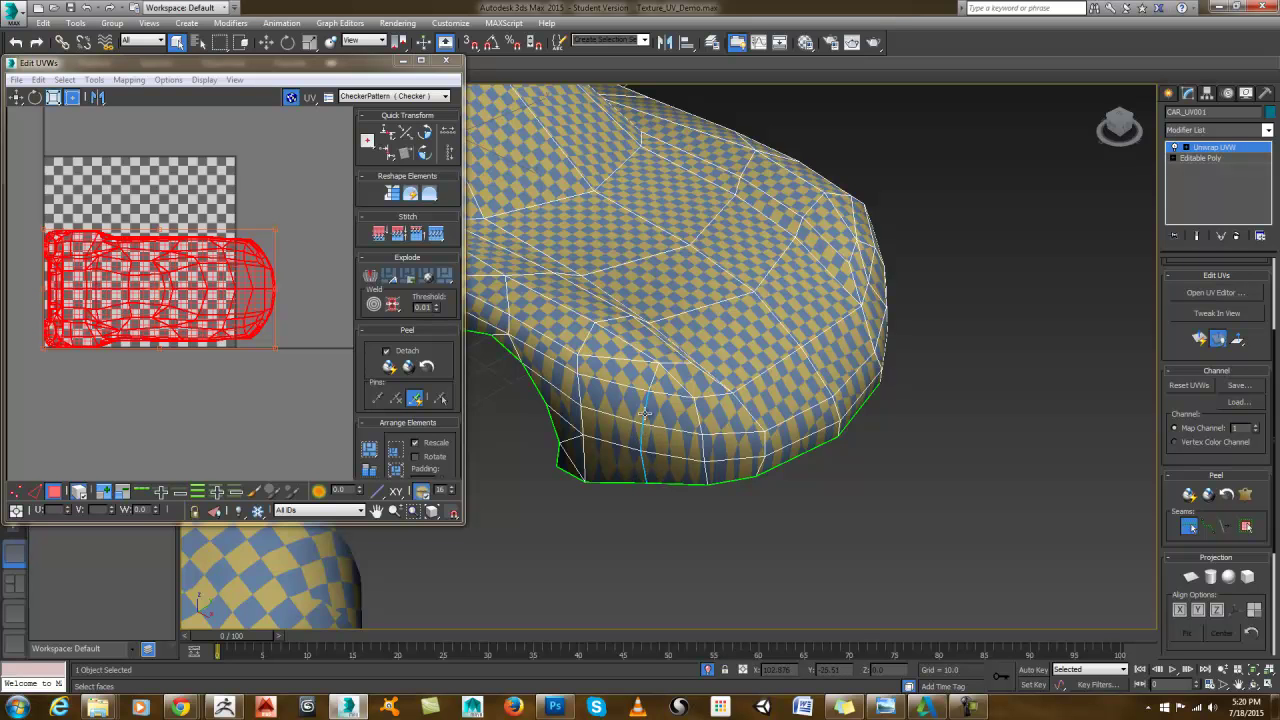
pyautogui.keyDown('alt'); pyautogui.moveTo(650, 435); pyautogui.dragTo(827, 293, button='middle'); pyautogui.keyUp('alt')
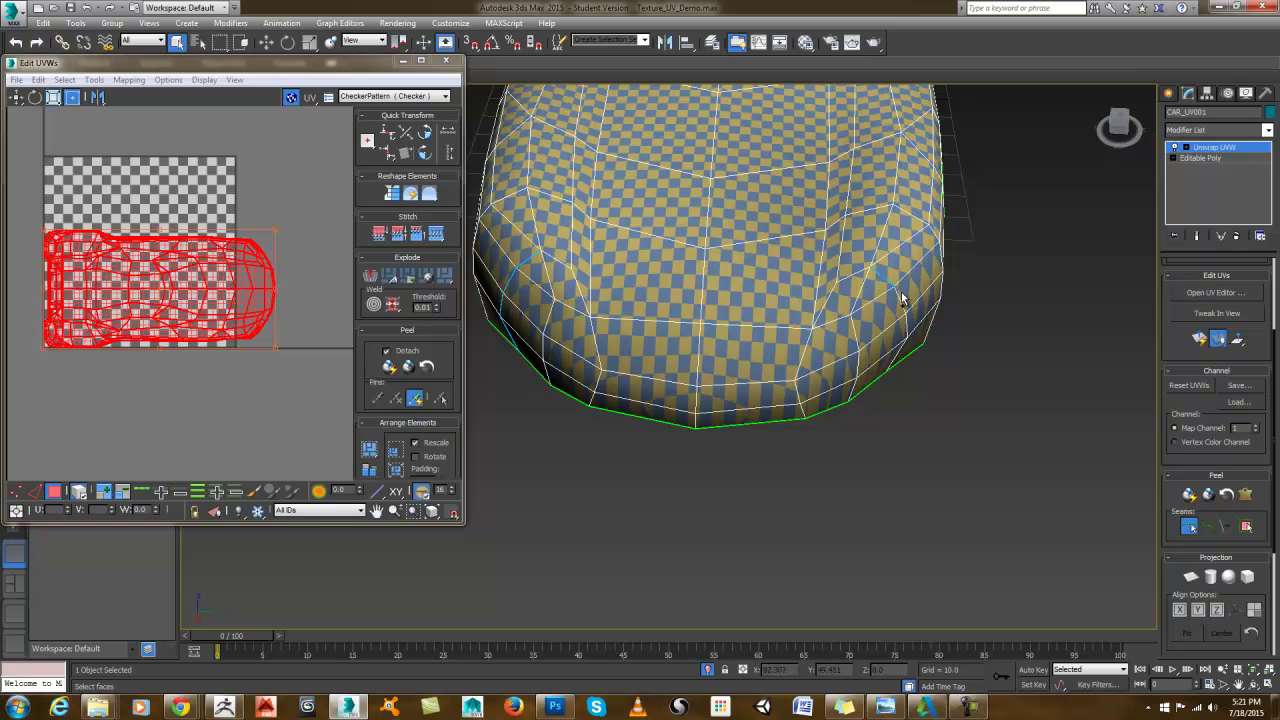
pyautogui.keyDown('alt'); pyautogui.moveTo(908, 321); pyautogui.dragTo(880, 305, button='middle'); pyautogui.keyUp('alt')
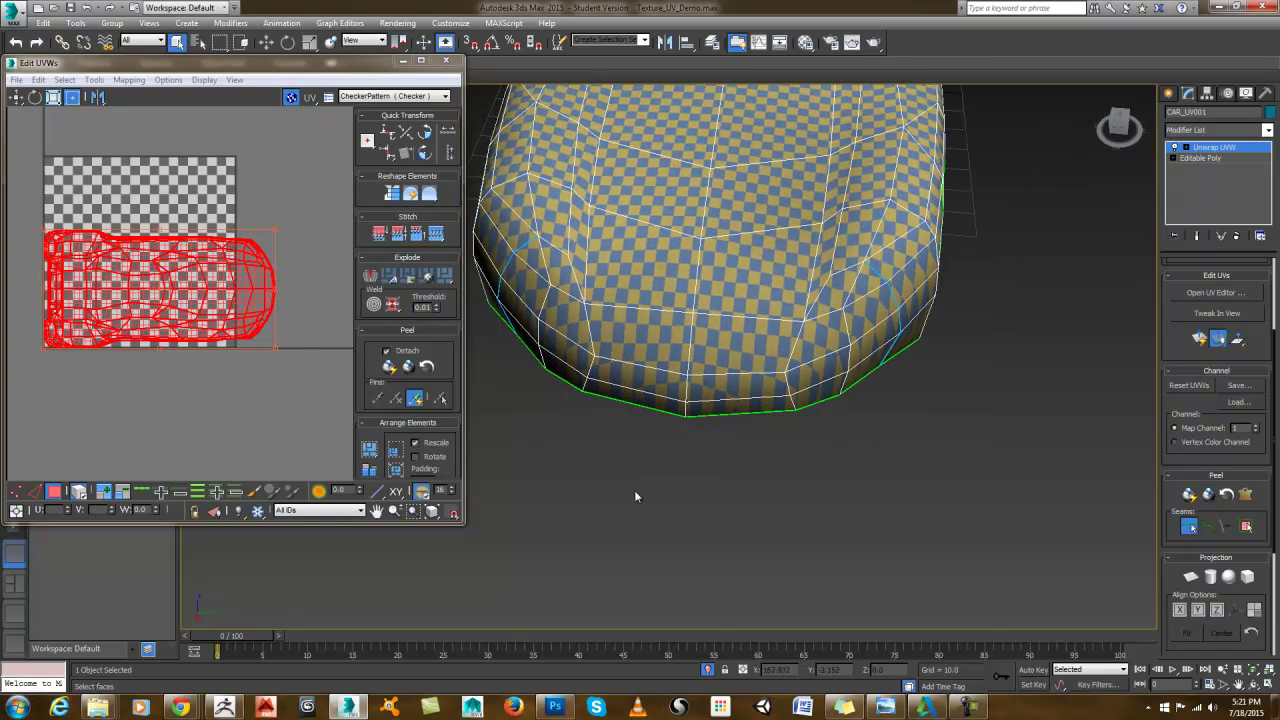
# Step: Mark a seam on one corner of the car's other end, from the lower edge up around the round light opening
pyautogui.keyDown('alt'); pyautogui.moveTo(634, 490); pyautogui.dragTo(745, 387, button='middle'); pyautogui.keyUp('alt')
pyautogui.scroll(5, 745, 387)
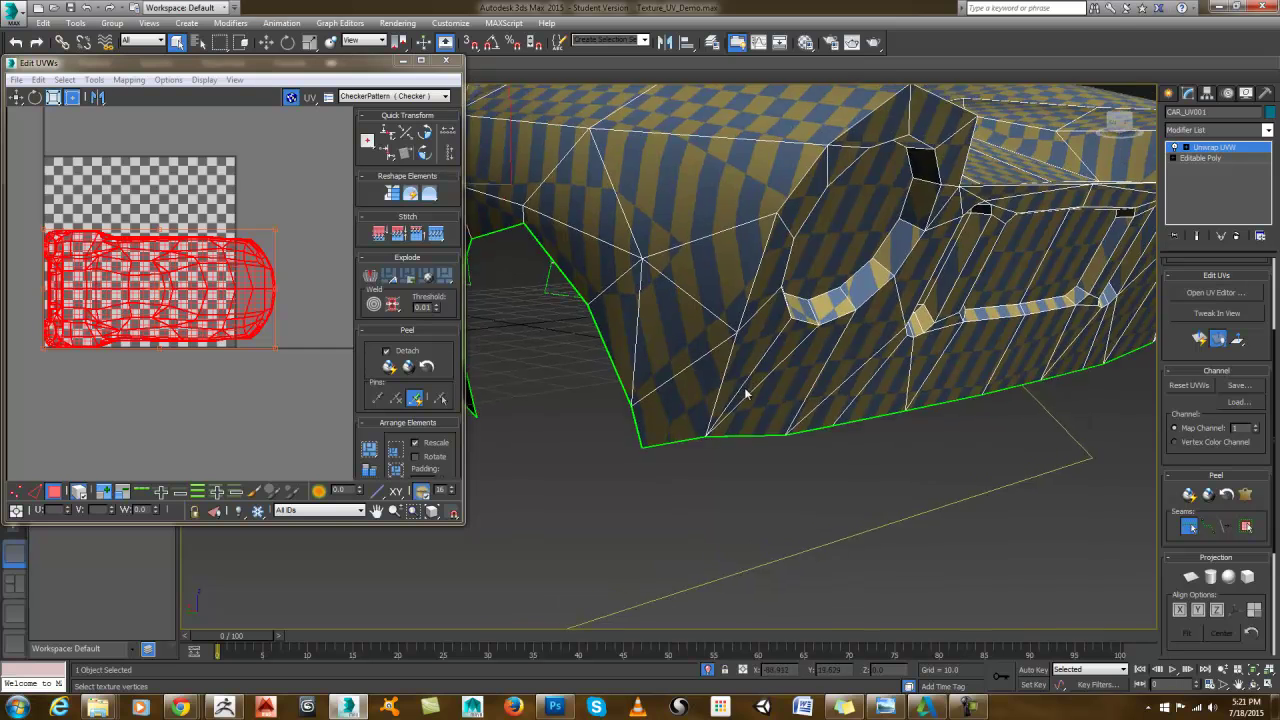
pyautogui.scroll(-3, 745, 395)
pyautogui.keyDown('alt'); pyautogui.moveTo(743, 381); pyautogui.dragTo(714, 379, button='middle'); pyautogui.keyUp('alt')
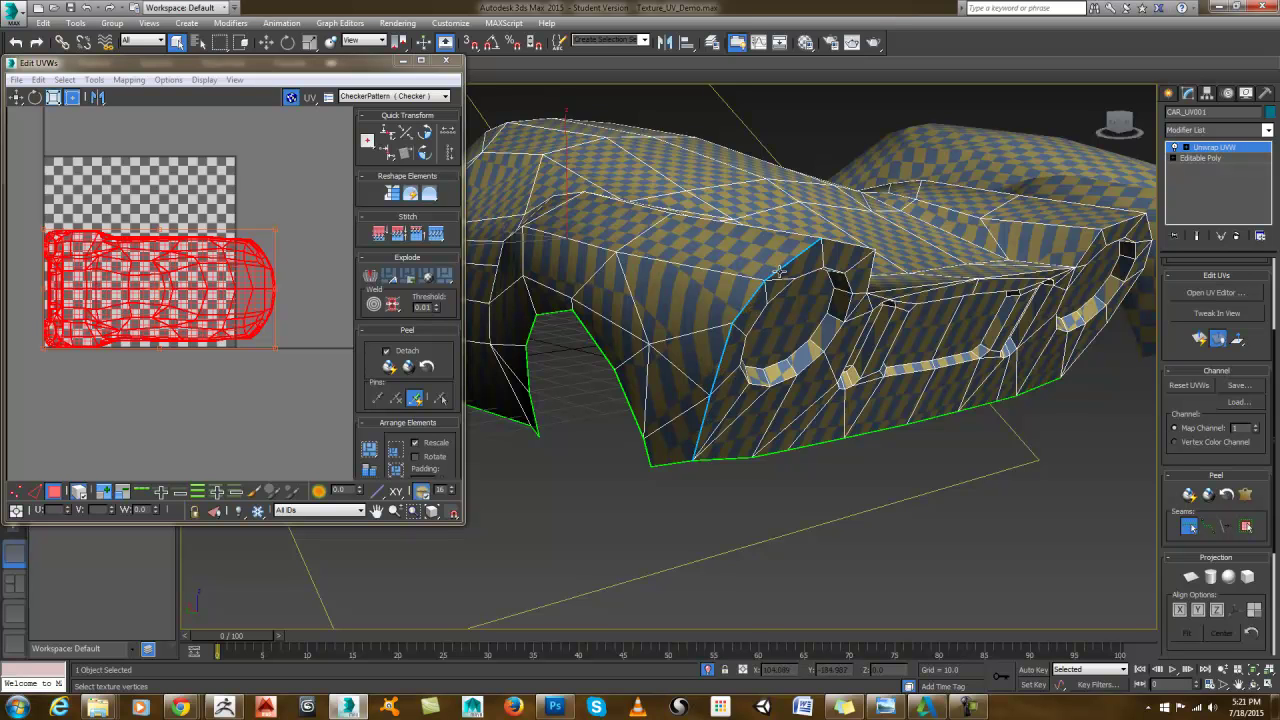
pyautogui.scroll(-4, 814, 281)
# Step: Mark the matching seam around the outer side of the opposite round light opening
pyautogui.keyDown('alt'); pyautogui.moveTo(891, 300); pyautogui.dragTo(813, 331, button='middle'); pyautogui.keyUp('alt')
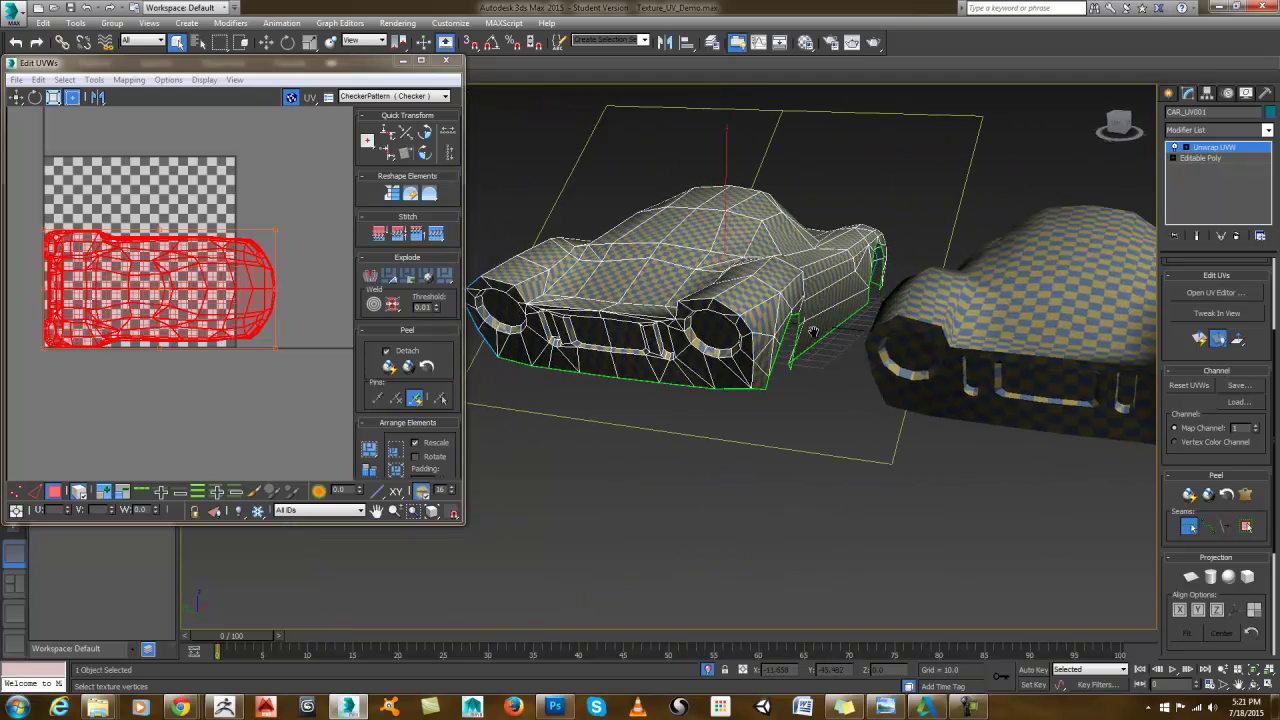
pyautogui.scroll(3, 812, 332)
pyautogui.keyDown('alt'); pyautogui.moveTo(812, 398); pyautogui.dragTo(885, 400, button='middle'); pyautogui.keyUp('alt')
pyautogui.scroll(3, 830, 398)
pyautogui.moveTo(742, 402); pyautogui.dragTo(797, 404, button='middle')
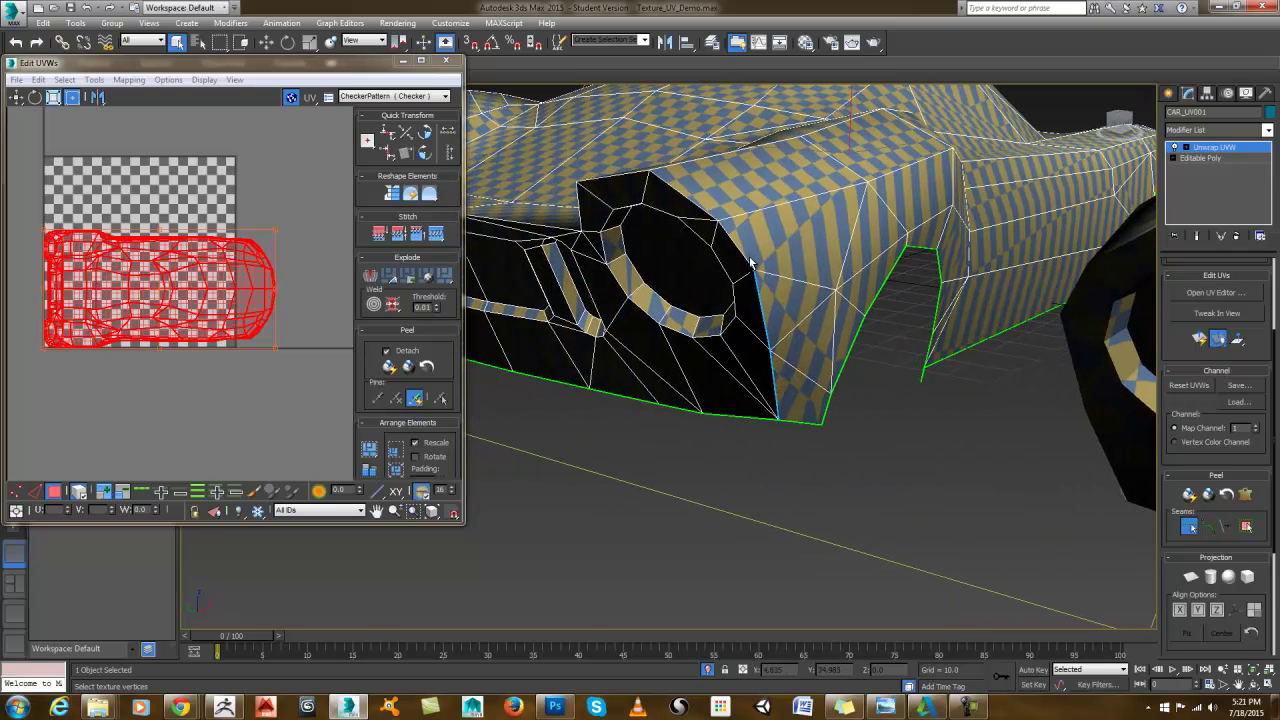
pyautogui.scroll(-5, 758, 253)
pyautogui.keyDown('alt'); pyautogui.moveTo(758, 253); pyautogui.dragTo(829, 291, button='middle'); pyautogui.keyUp('alt')
pyautogui.keyDown('alt'); pyautogui.moveTo(790, 345); pyautogui.dragTo(928, 365, button='middle'); pyautogui.keyUp('alt')
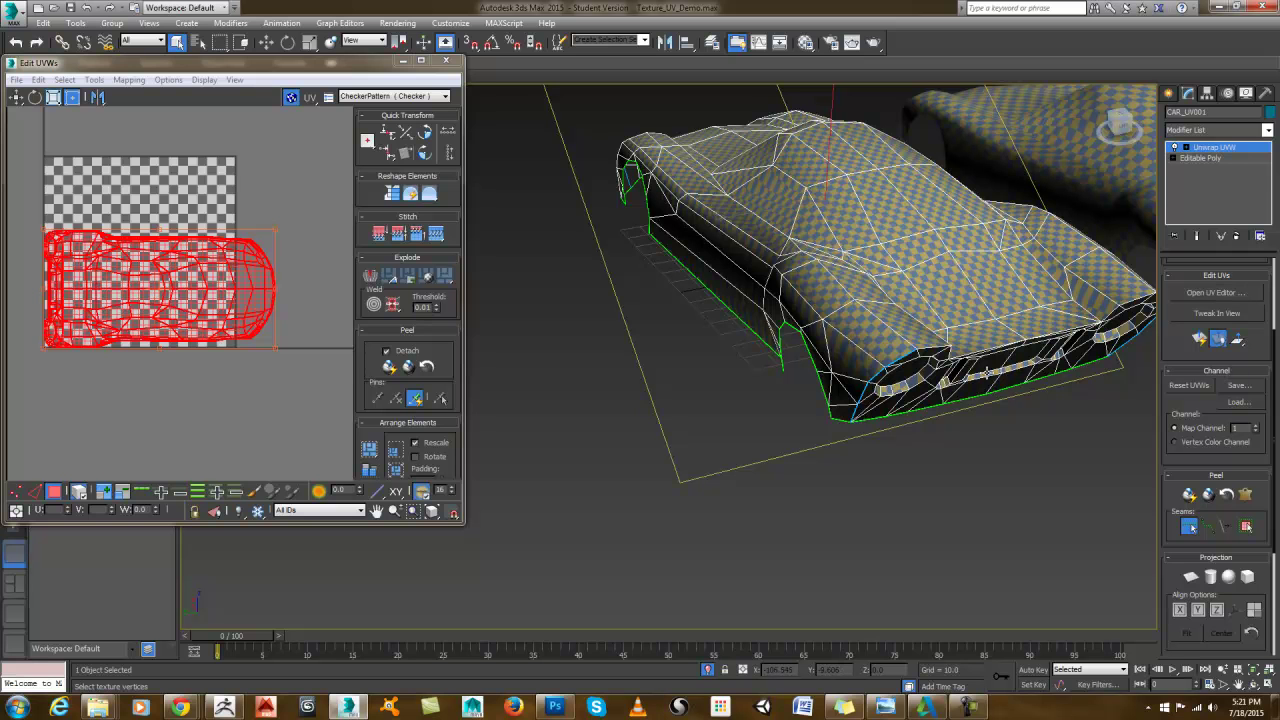
# Step: Start a Pelt Map for the selected car body faces and show the whole stretcher ring in the UV editor
pyautogui.moveTo(82, 202); pyautogui.dragTo(118, 204, button='middle')
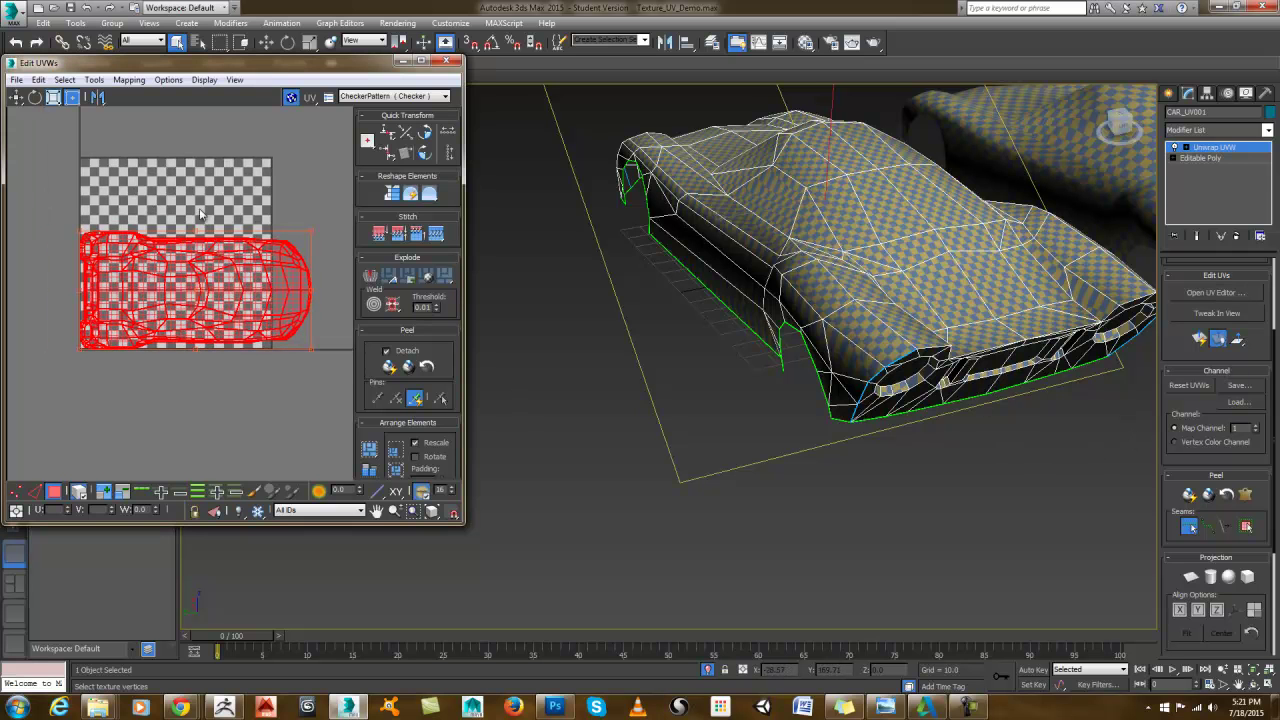
pyautogui.keyDown('alt'); pyautogui.moveTo(784, 248); pyautogui.dragTo(840, 265, button='middle'); pyautogui.keyUp('alt')
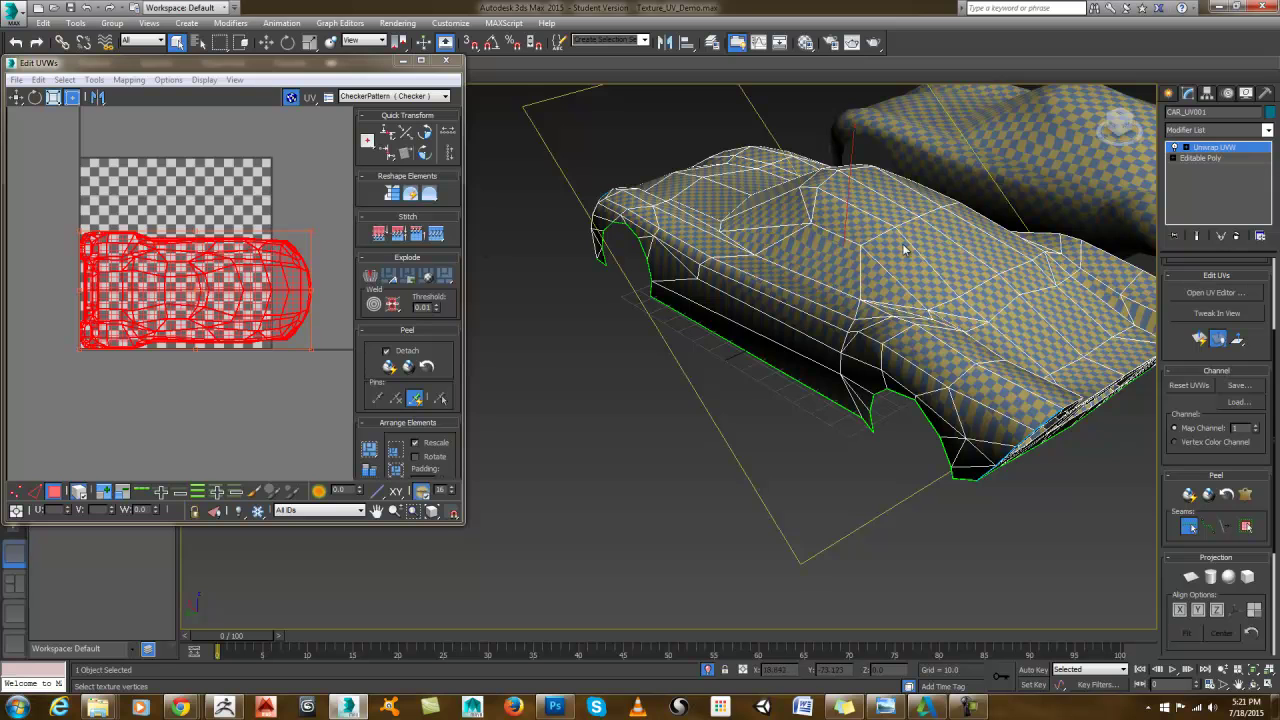
pyautogui.scroll(-4, 220, 248)
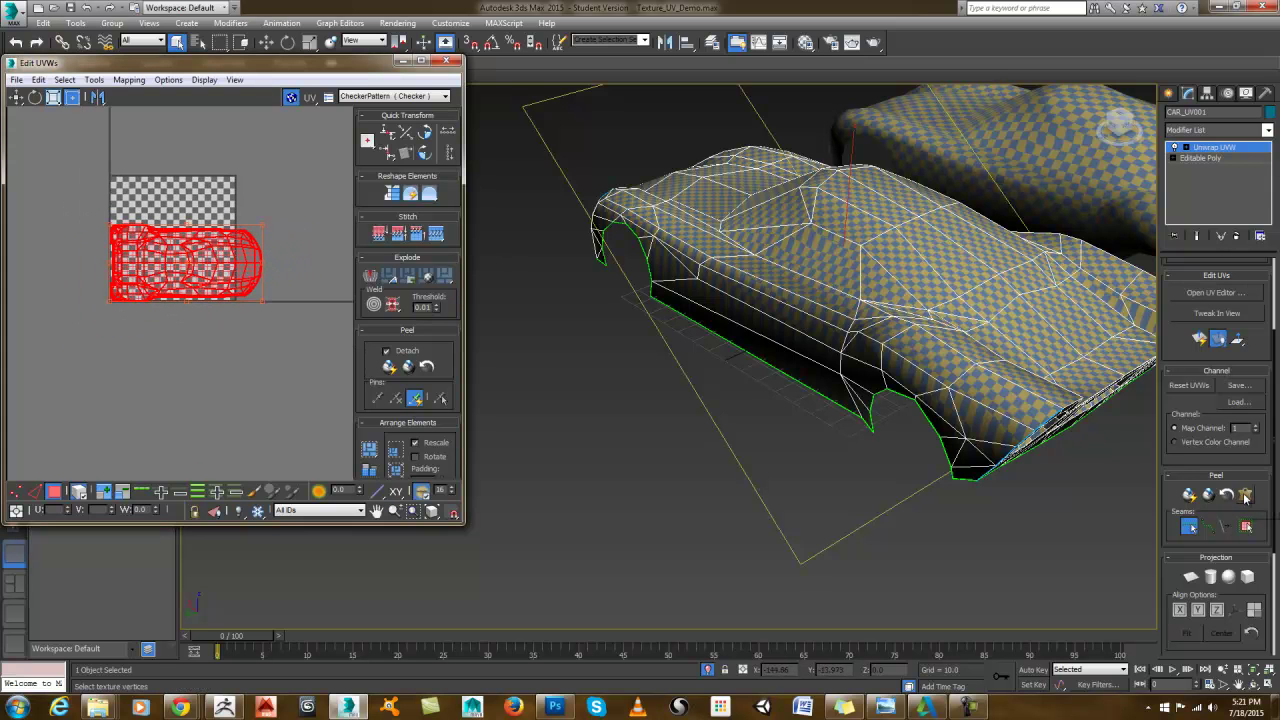
pyautogui.click(1246, 495)
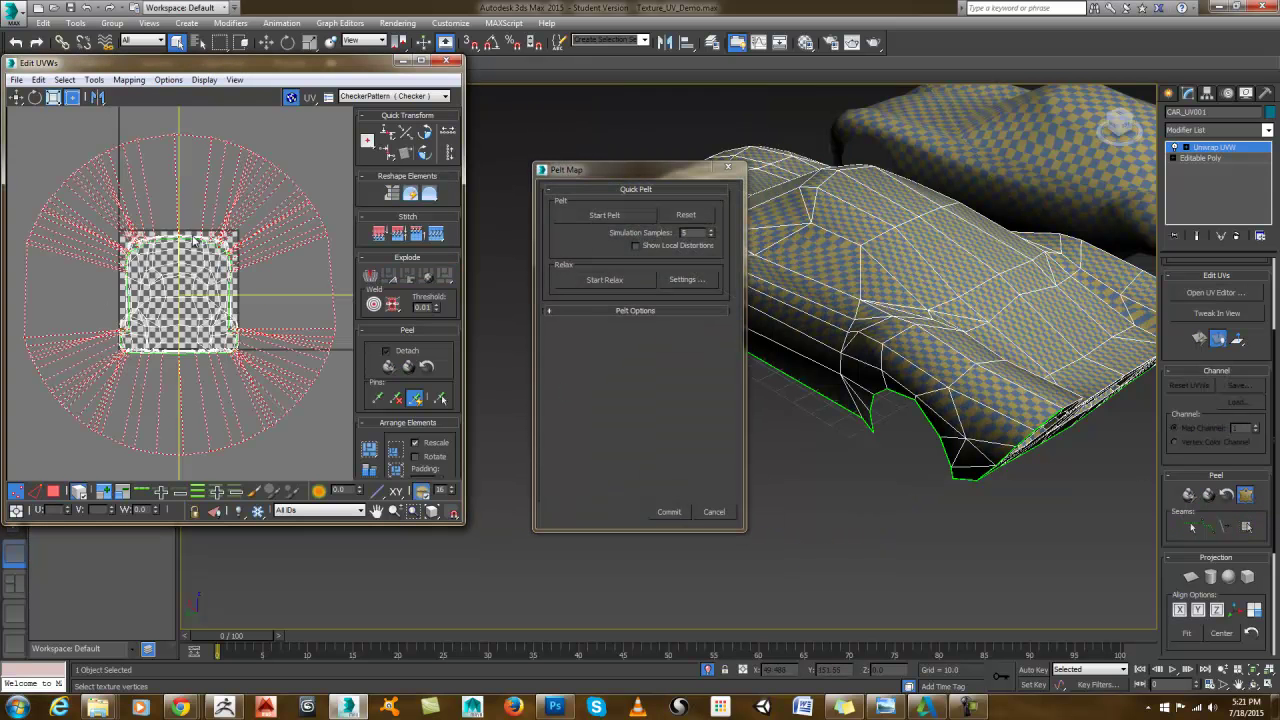
pyautogui.keyDown('ctrl'); pyautogui.keyDown('alt'); pyautogui.moveTo(180, 254); pyautogui.dragTo(178, 261, button='middle'); pyautogui.keyUp('alt'); pyautogui.keyUp('ctrl')
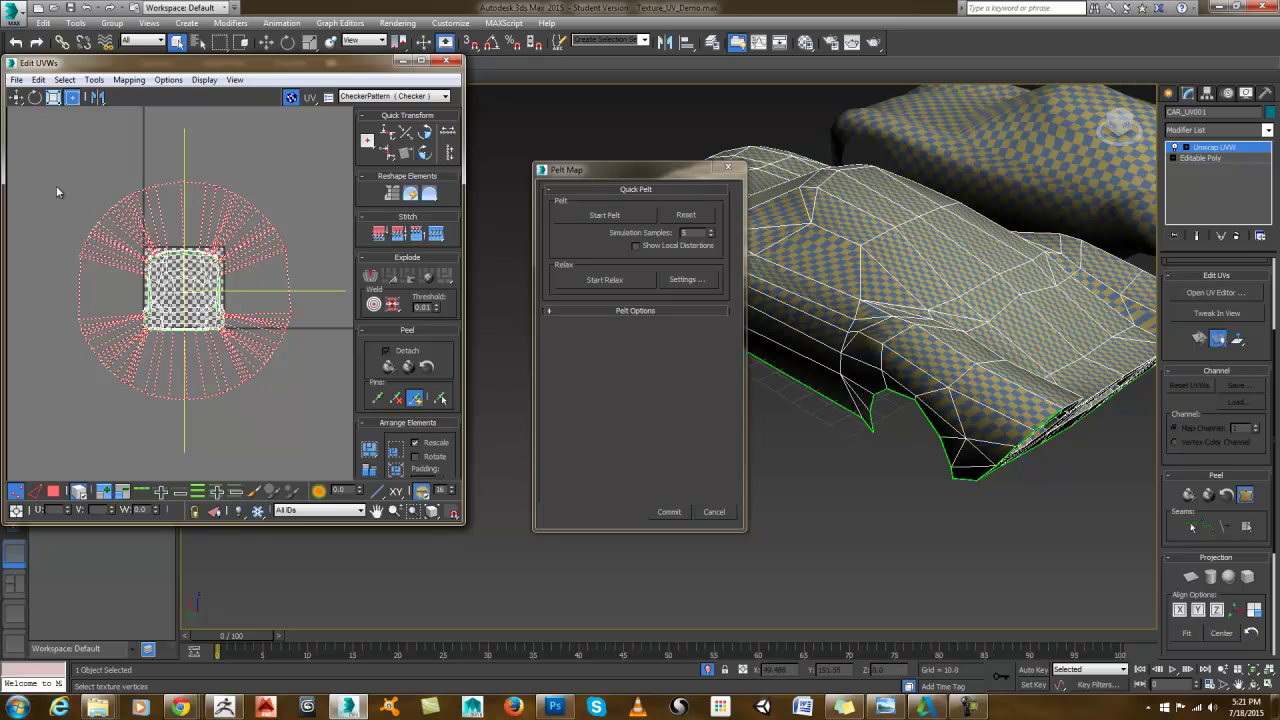
# Step: Select all the outer stretcher points around the pelt ring, undoing the selection that also includes the inner shell vertices
pyautogui.moveTo(59, 161); pyautogui.dragTo(126, 401)
pyautogui.keyDown('ctrl'); pyautogui.moveTo(276, 212); pyautogui.dragTo(296, 200); pyautogui.keyUp('ctrl')
pyautogui.keyDown('ctrl'); pyautogui.moveTo(114, 123); pyautogui.dragTo(228, 281); pyautogui.keyUp('ctrl')
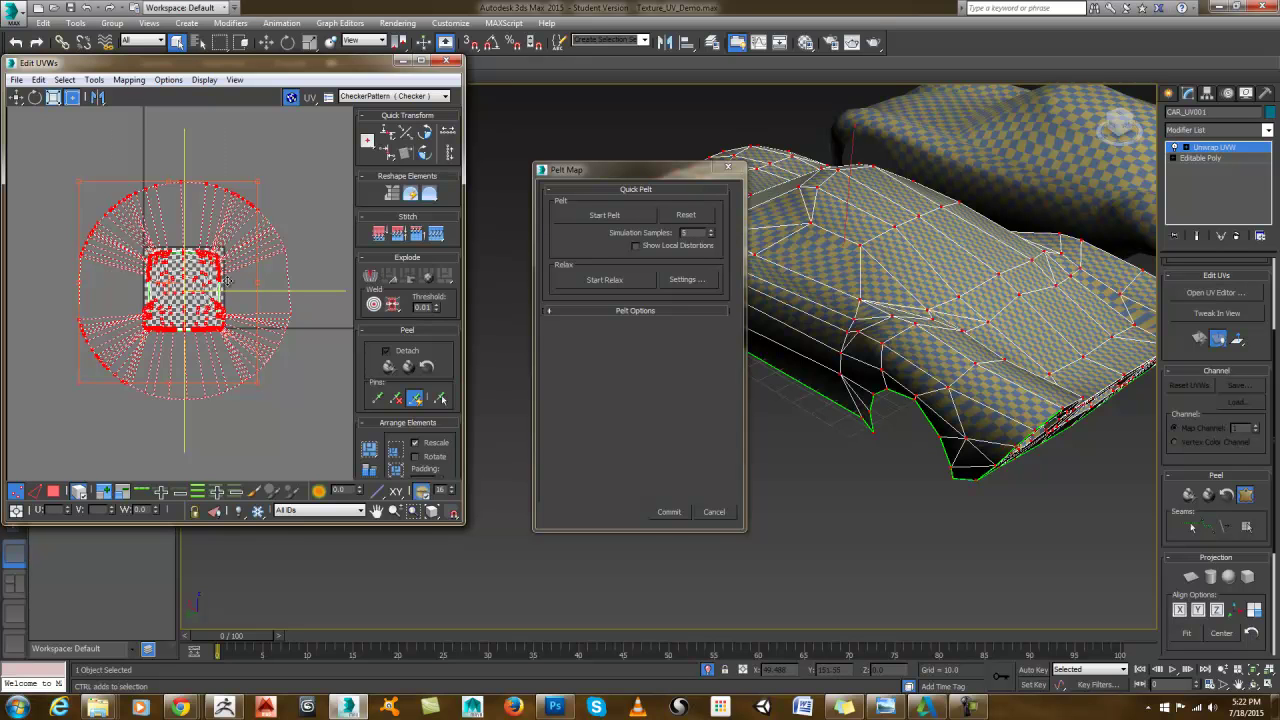
pyautogui.hotkey('ctrl', 'z')
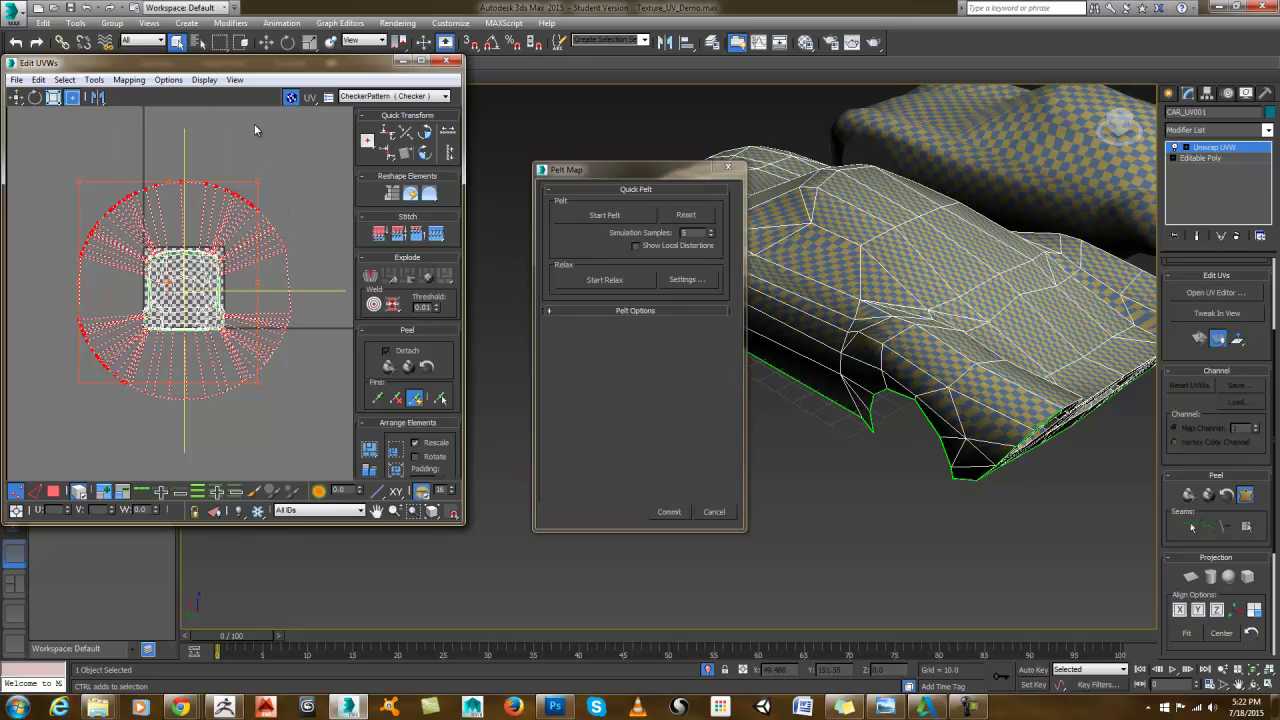
pyautogui.keyDown('ctrl'); pyautogui.moveTo(294, 273); pyautogui.dragTo(334, 420); pyautogui.keyUp('ctrl')
pyautogui.keyDown('ctrl'); pyautogui.moveTo(296, 442); pyautogui.dragTo(95, 365); pyautogui.keyUp('ctrl')
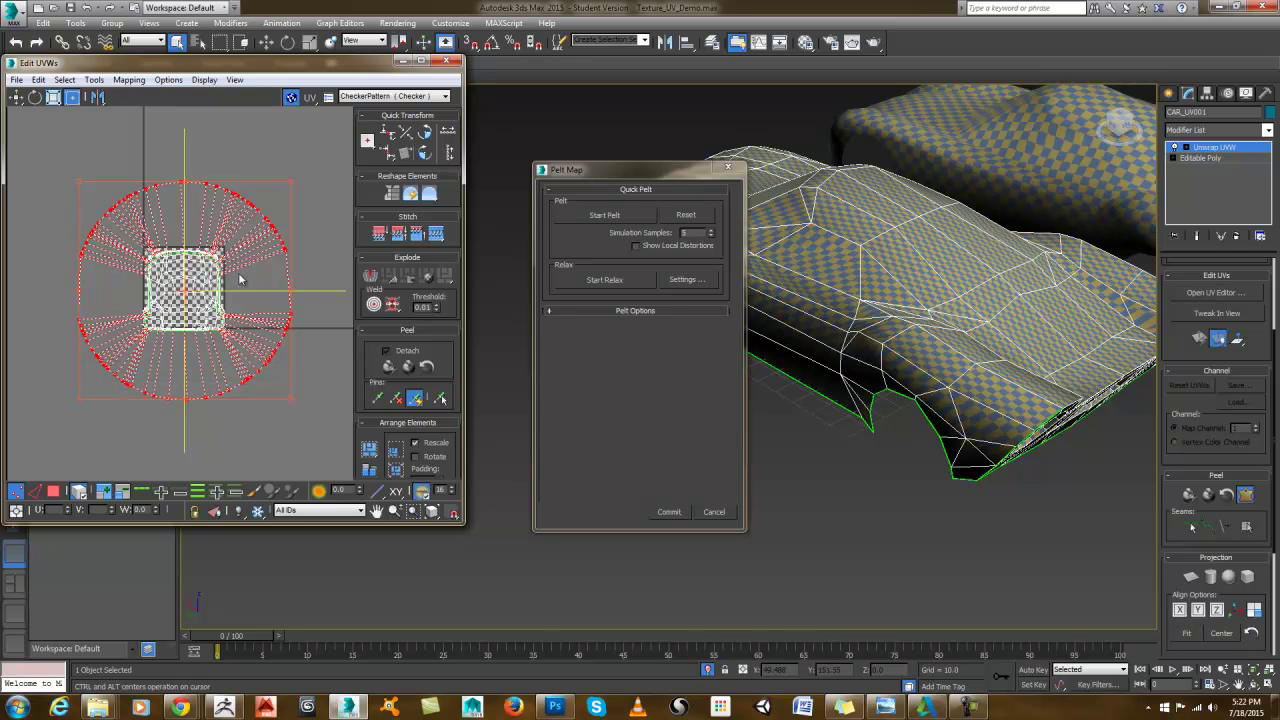
# Step: Scale the pelt stretcher ring up proportionally to nearly fill the UV editor and run the pelt simulation
pyautogui.scroll(-3, 235, 277)
pyautogui.moveTo(235, 277); pyautogui.dragTo(238, 308, button='middle')
pyautogui.scroll(2, 238, 308)
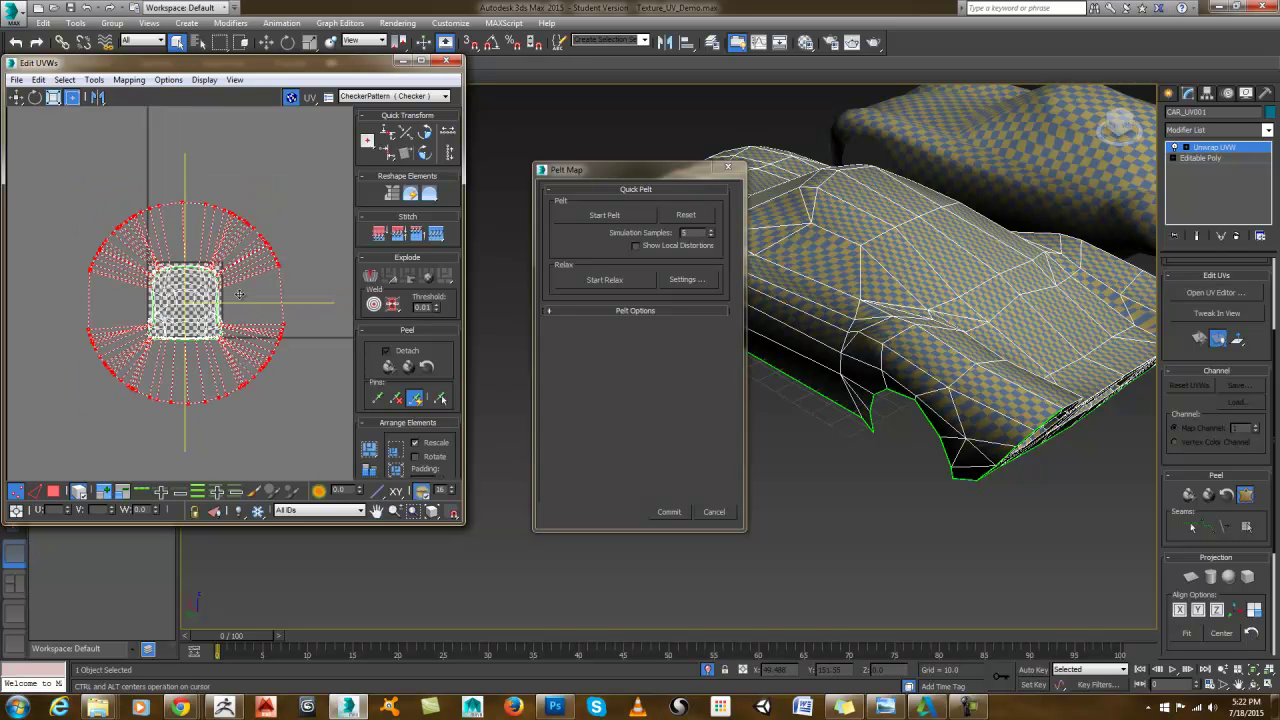
pyautogui.moveTo(285, 211); pyautogui.dragTo(415, 56)
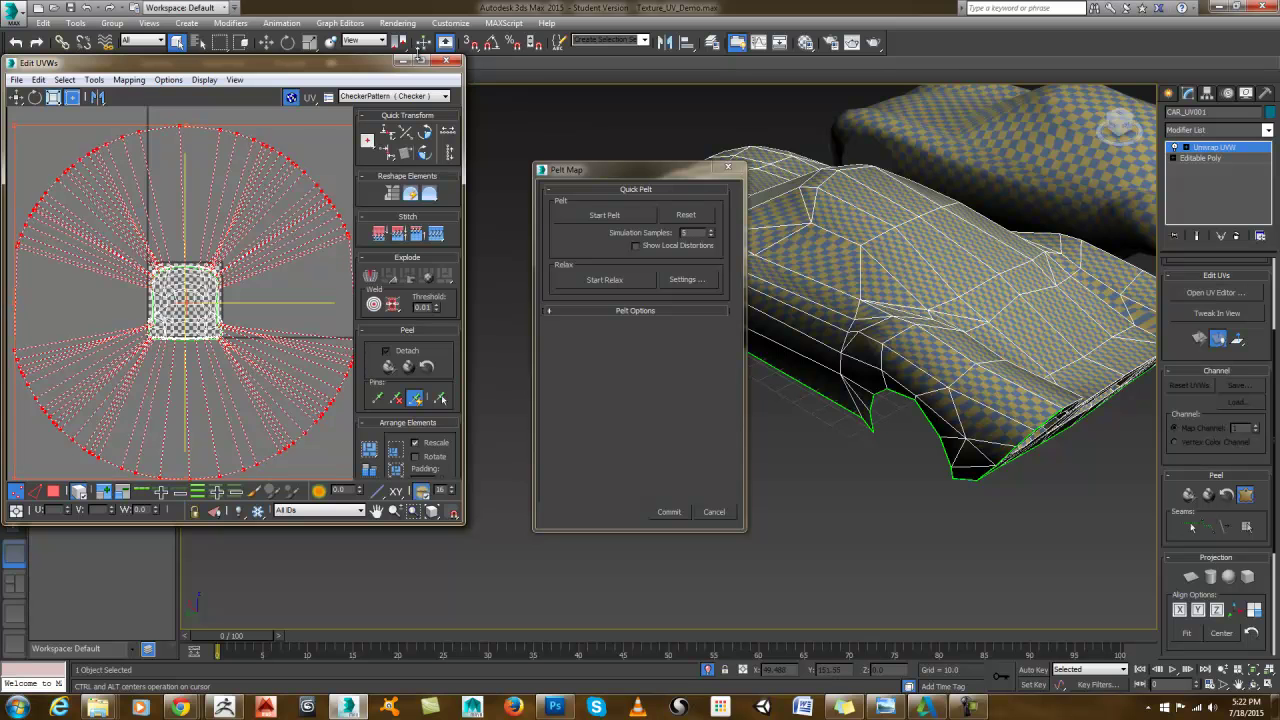
pyautogui.moveTo(228, 248); pyautogui.dragTo(240, 228, button='middle')
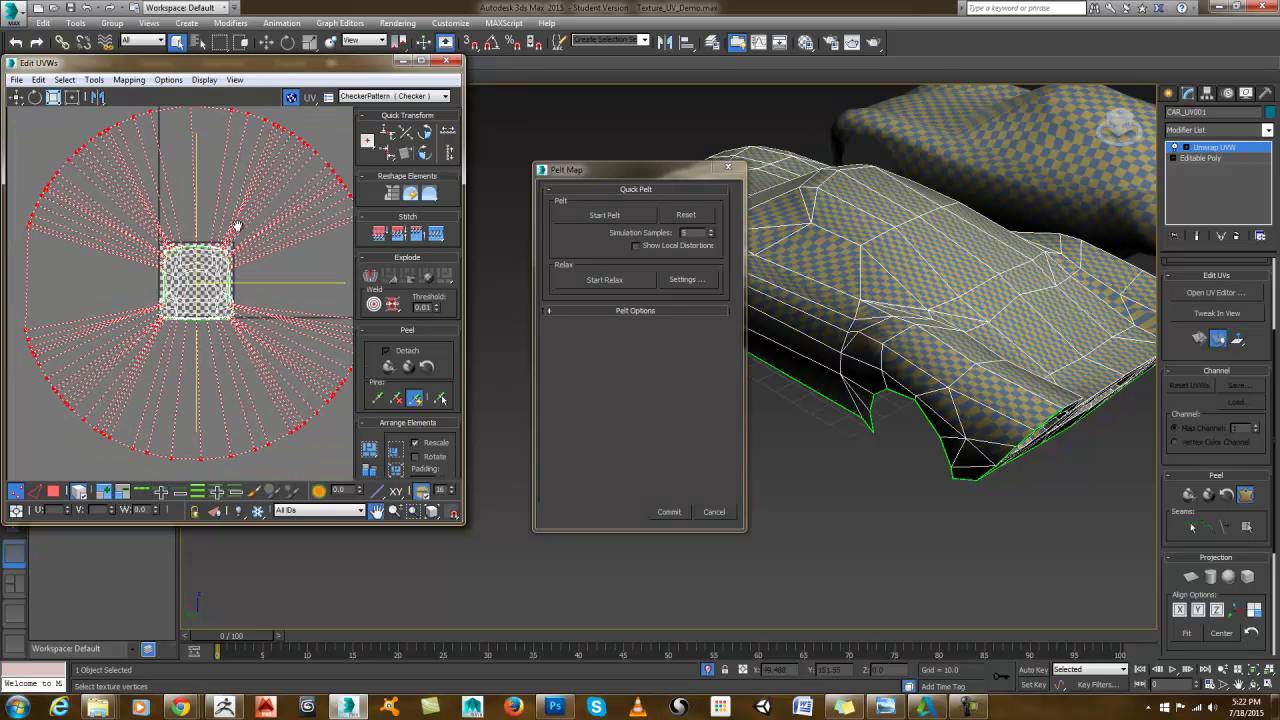
pyautogui.click(602, 216)
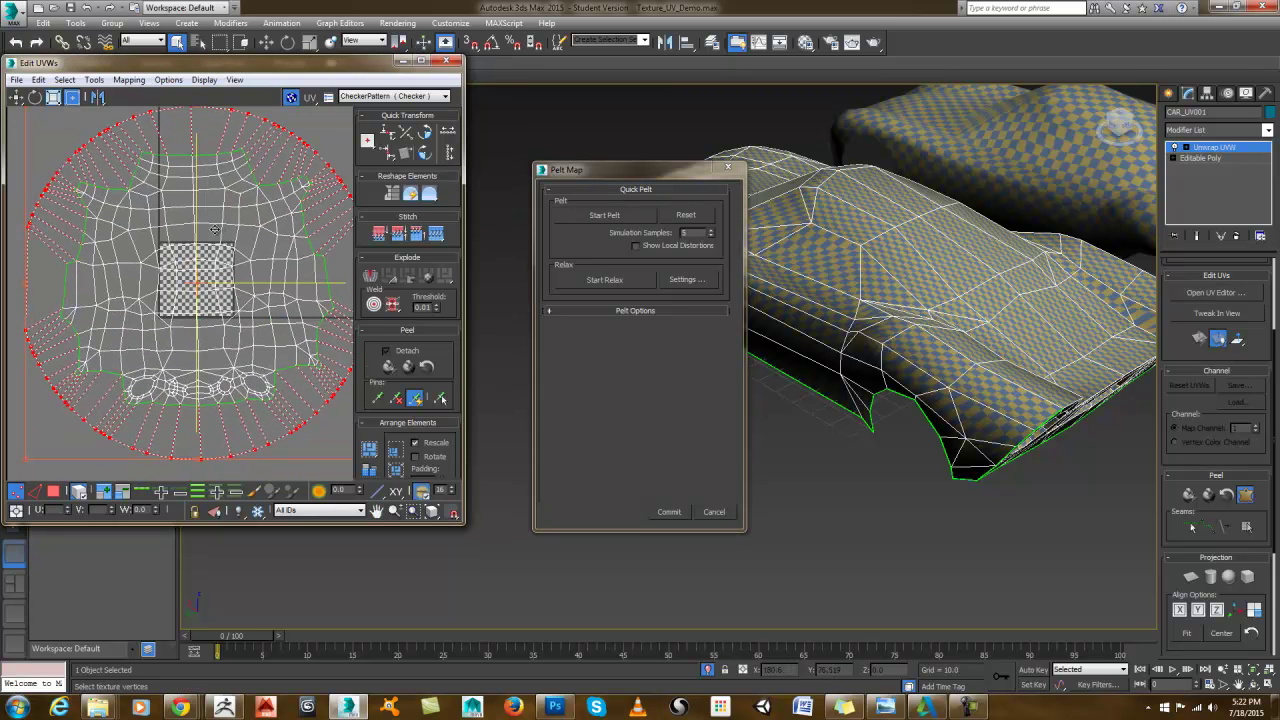
# Step: Stretch the pelt ring vertically into a tall oval and run the pelt simulation again
pyautogui.moveTo(619, 170); pyautogui.dragTo(993, 274)
pyautogui.keyDown('alt'); pyautogui.moveTo(677, 277); pyautogui.dragTo(717, 291, button='middle'); pyautogui.keyUp('alt')
pyautogui.moveTo(275, 274); pyautogui.dragTo(199, 282, button='middle')
pyautogui.scroll(2, 269, 300)
pyautogui.scroll(-2, 204, 262)
pyautogui.moveTo(306, 163); pyautogui.dragTo(307, 143)
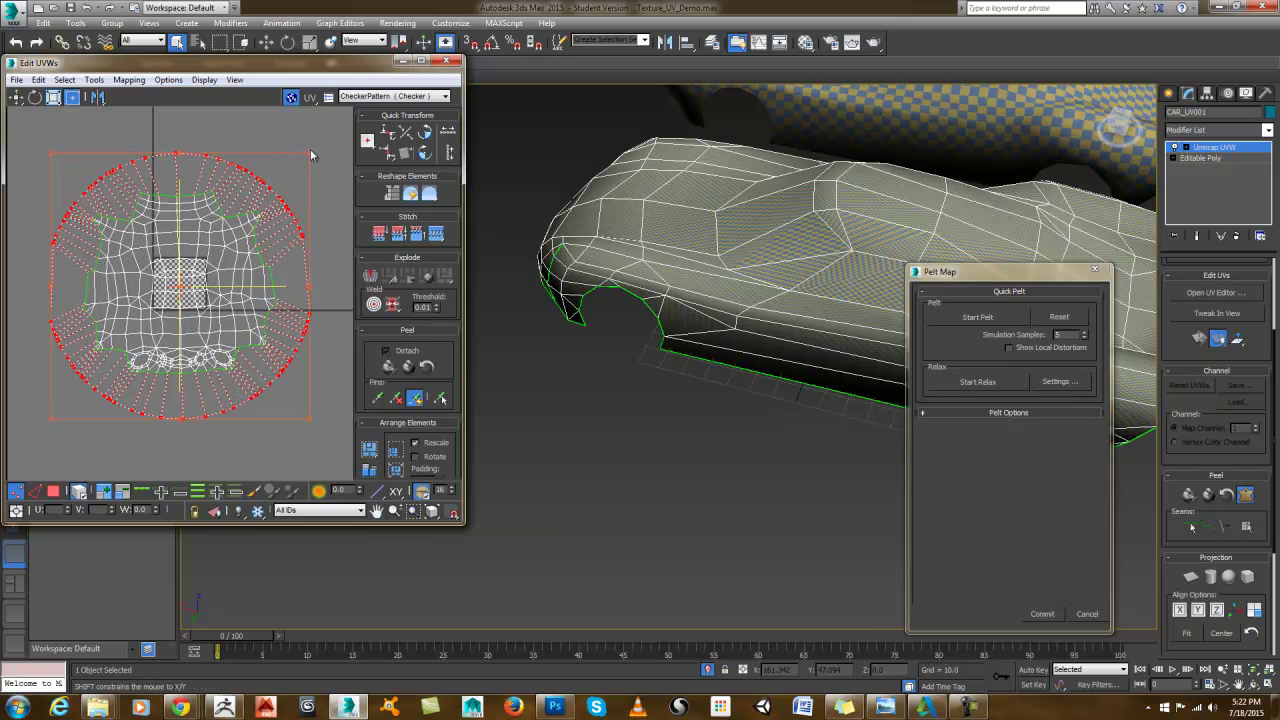
pyautogui.moveTo(310, 155); pyautogui.dragTo(325, 87)
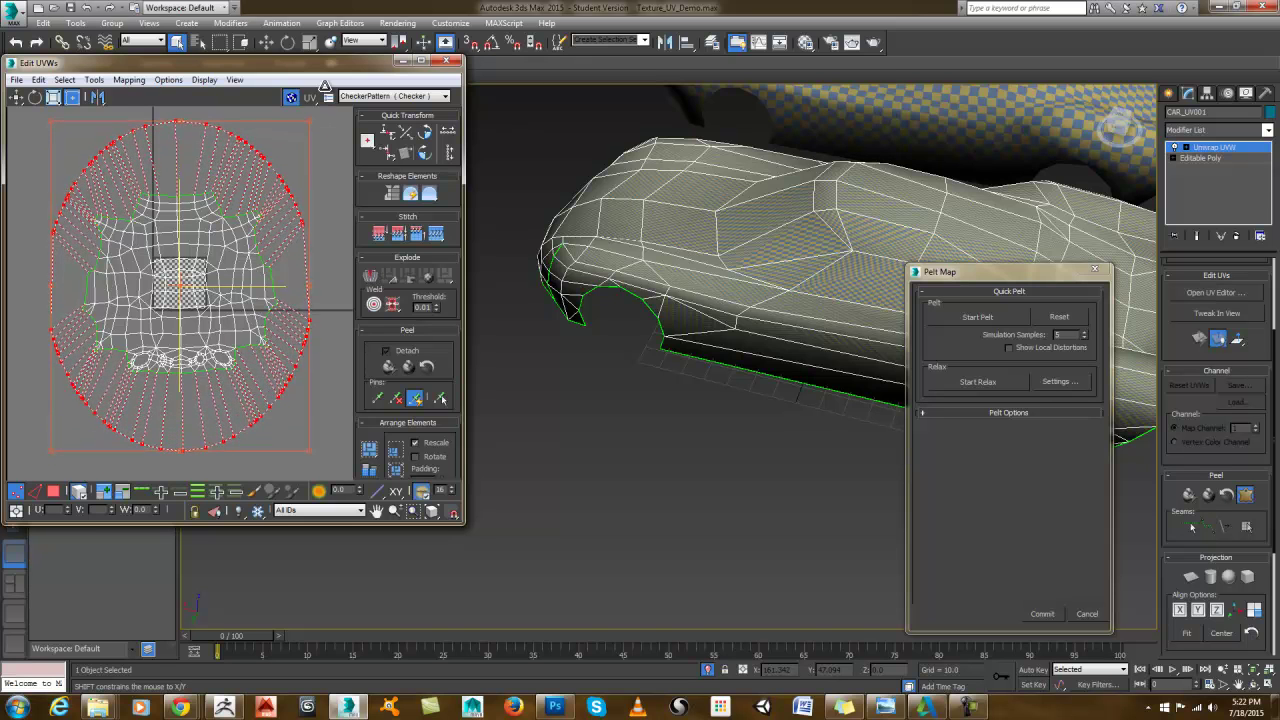
pyautogui.click(1008, 318)
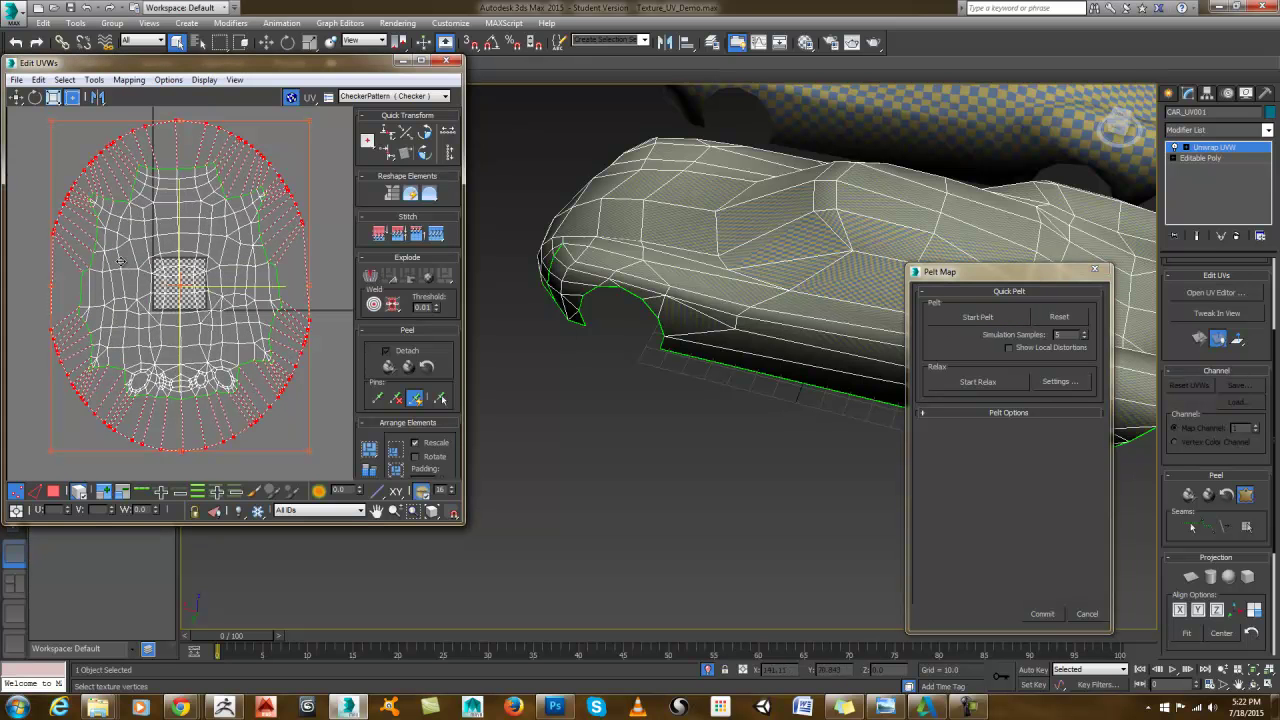
# Step: Check the checker pattern on the car's roof and side, and commit the pelt map
pyautogui.keyDown('alt'); pyautogui.moveTo(666, 300); pyautogui.dragTo(676, 355, button='middle'); pyautogui.keyUp('alt')
pyautogui.scroll(5, 690, 335)
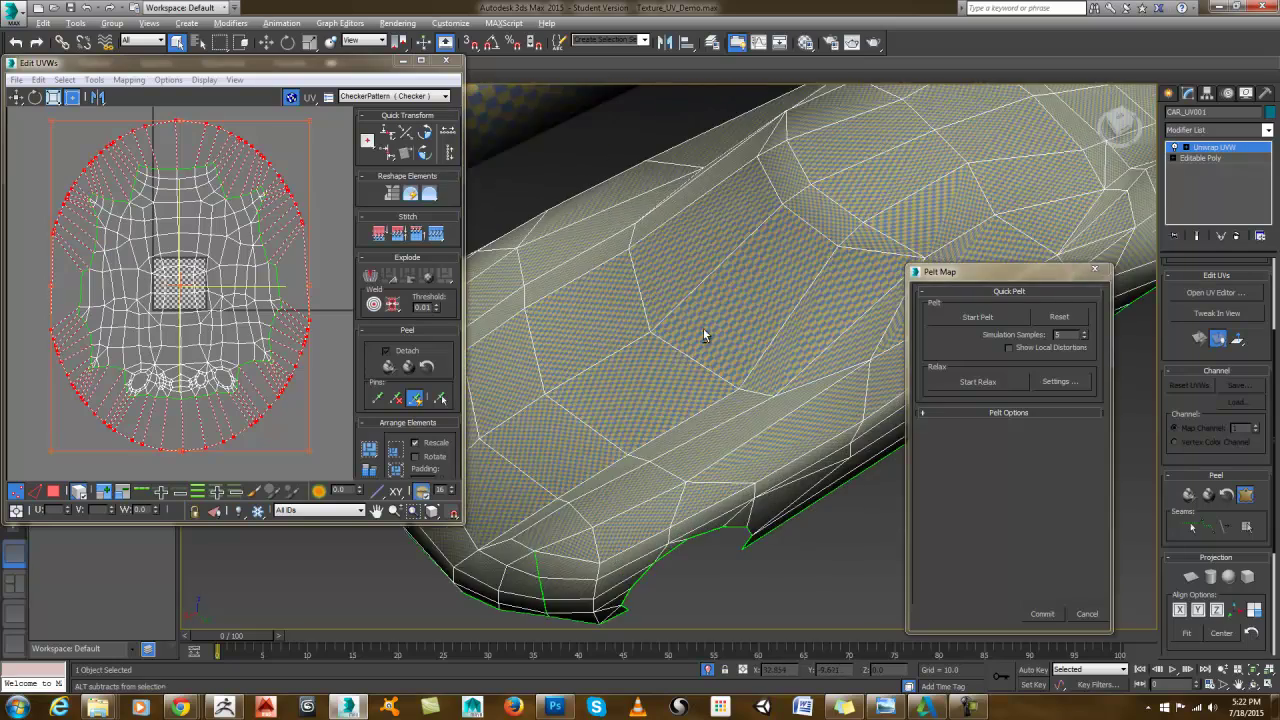
pyautogui.keyDown('alt'); pyautogui.moveTo(801, 303); pyautogui.dragTo(767, 271, button='middle'); pyautogui.keyUp('alt')
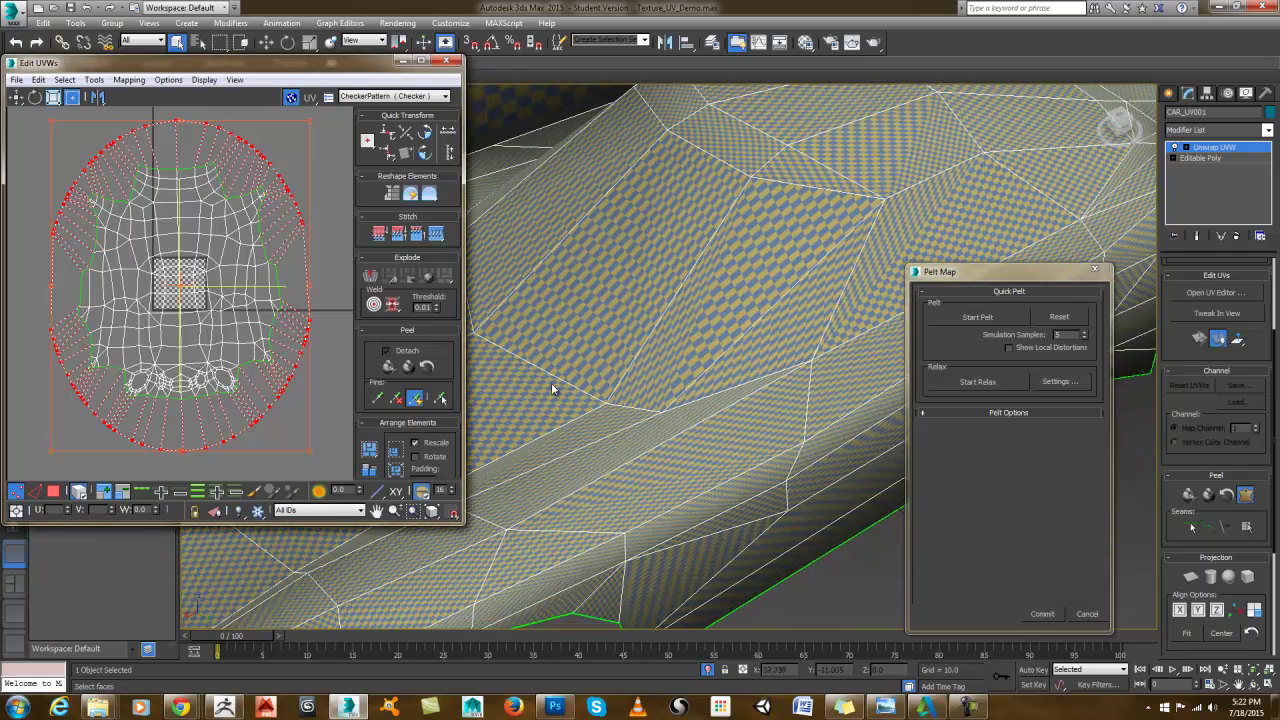
pyautogui.click(1042, 614)
pyautogui.press('1')
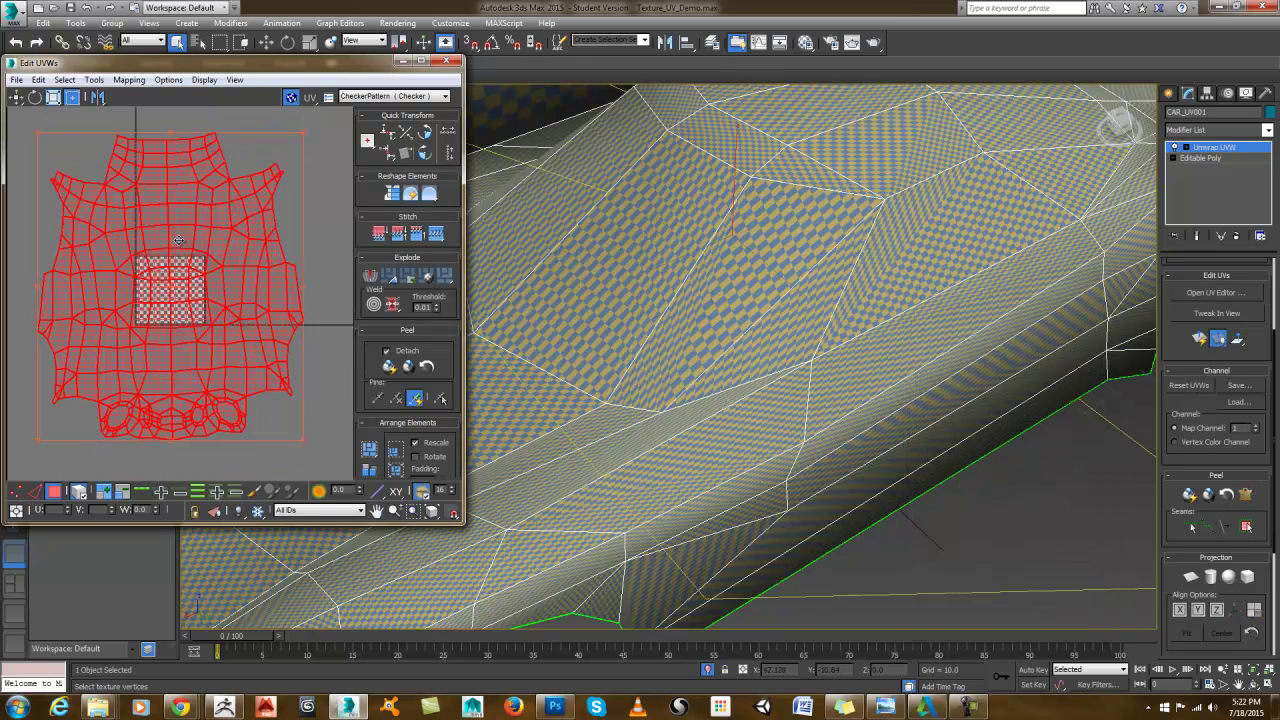
# Step: Open the Relax Tool for the pelted shell and set it to Relax By Polygon Angles
pyautogui.scroll(-2, 179, 240)
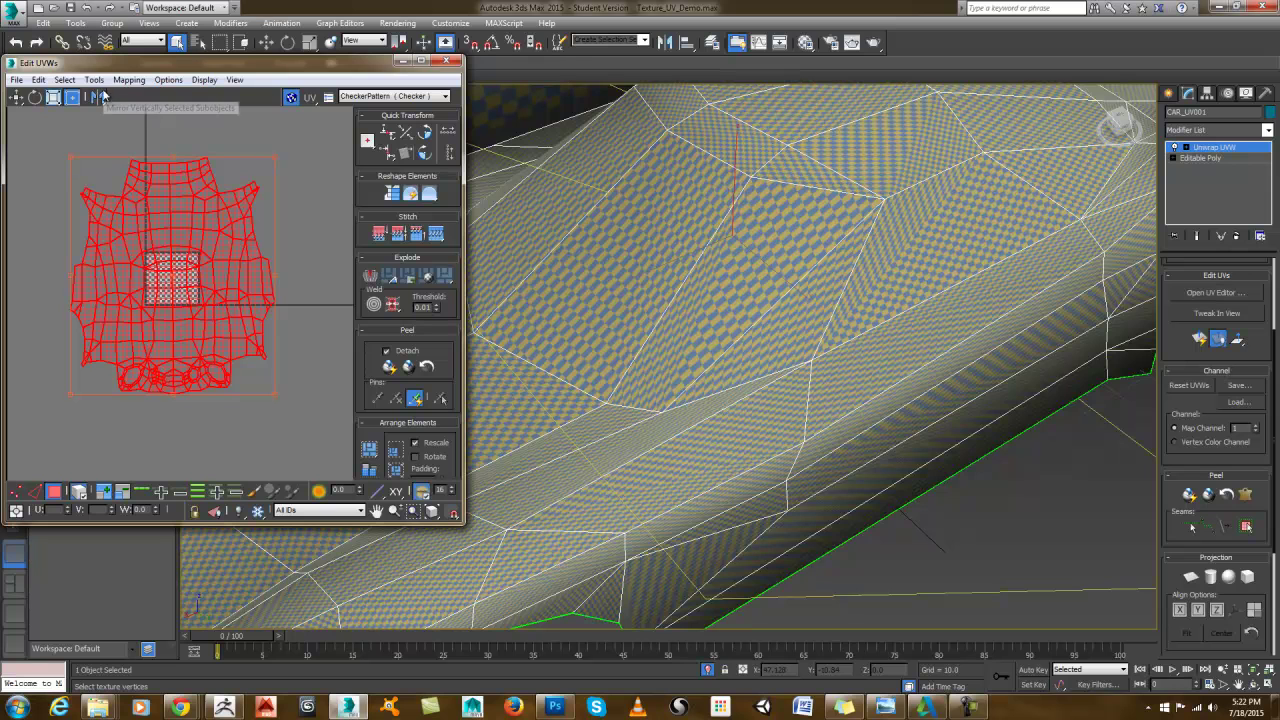
pyautogui.click(96, 82)
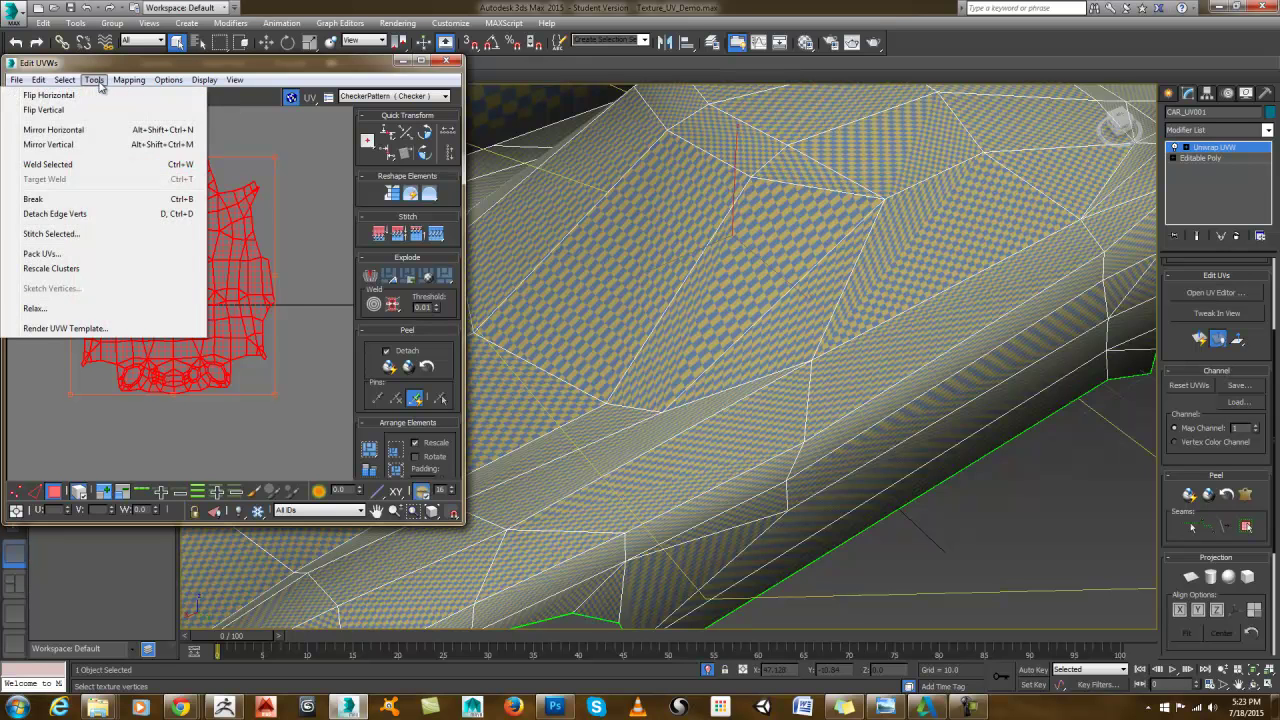
pyautogui.click(267, 178)
pyautogui.click(242, 196)
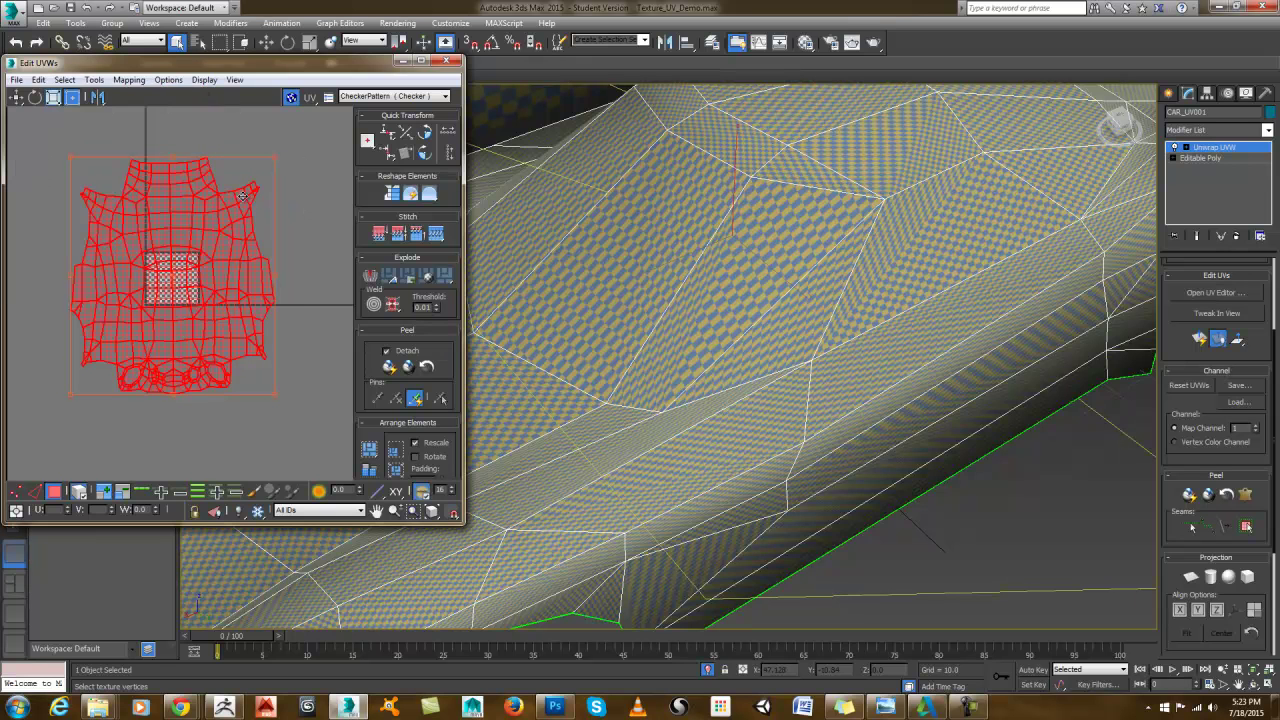
pyautogui.rightClick(266, 163)
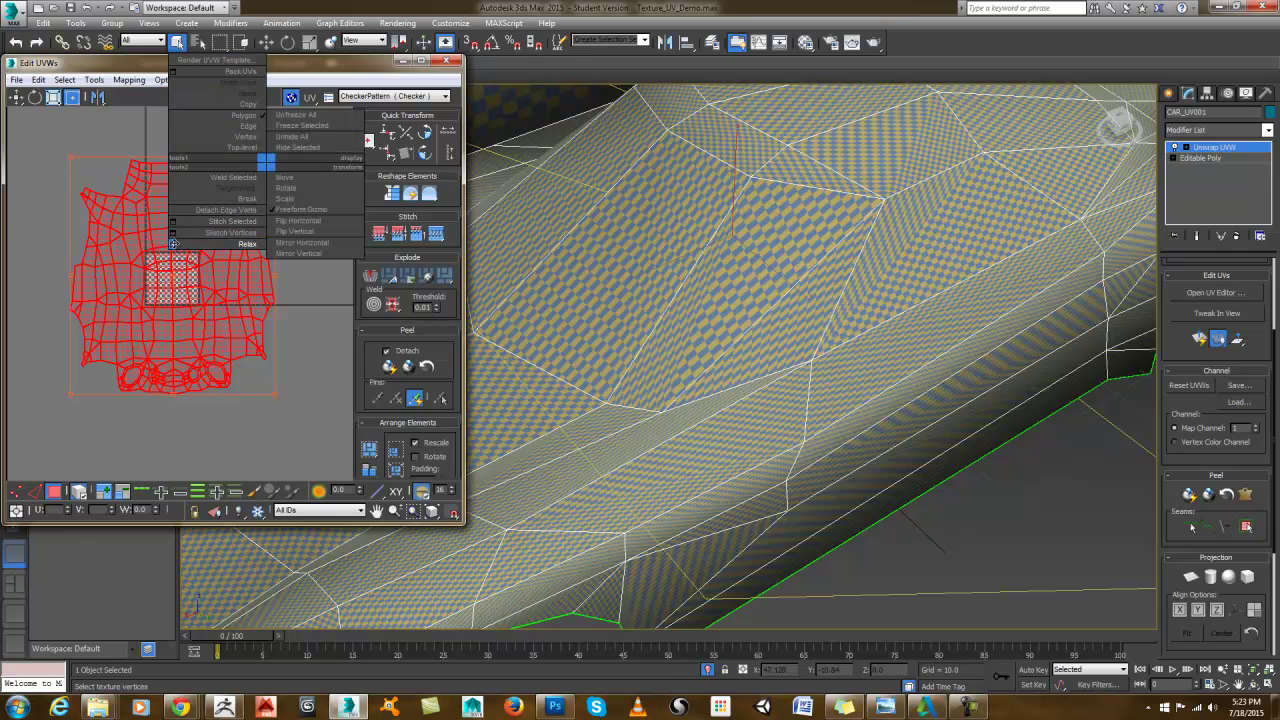
pyautogui.click(173, 244)
pyautogui.click(113, 121)
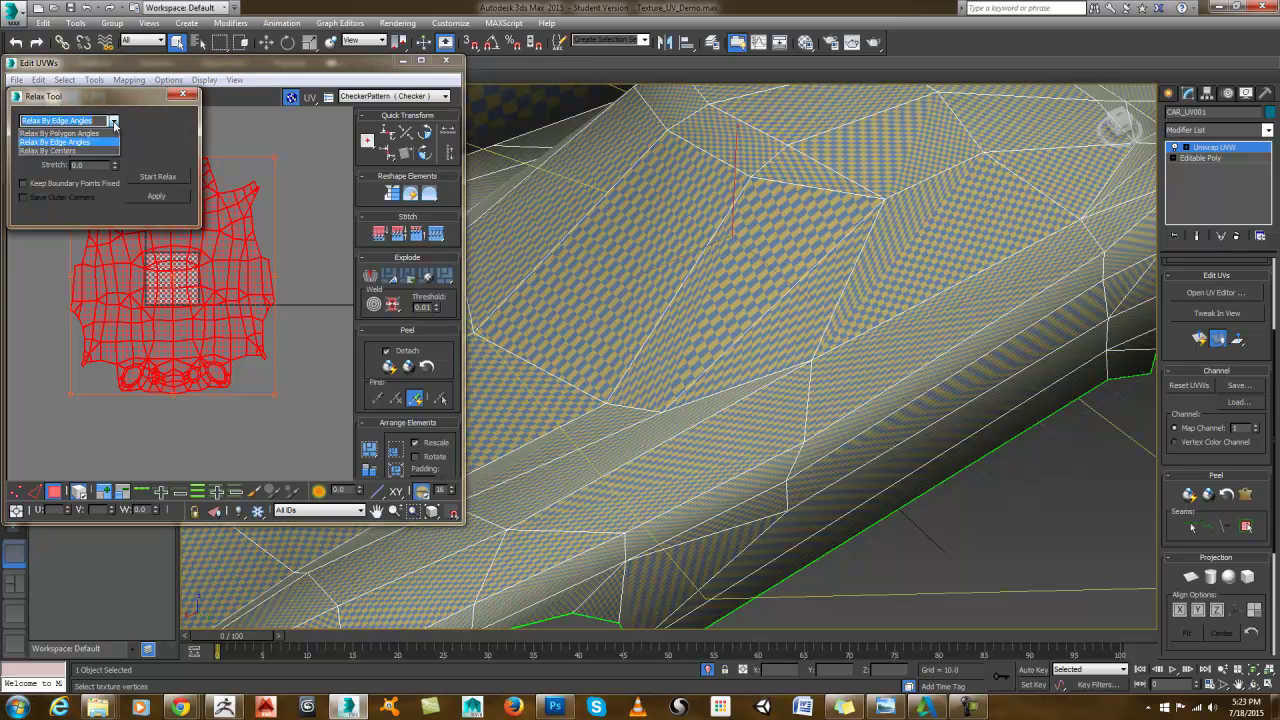
pyautogui.click(113, 143)
# Step: Run the relax with 100 iterations until the shell settles into a flattened car shape, and close the Relax Tool
pyautogui.moveTo(115, 151); pyautogui.dragTo(483, 80)
pyautogui.click(538, 159)
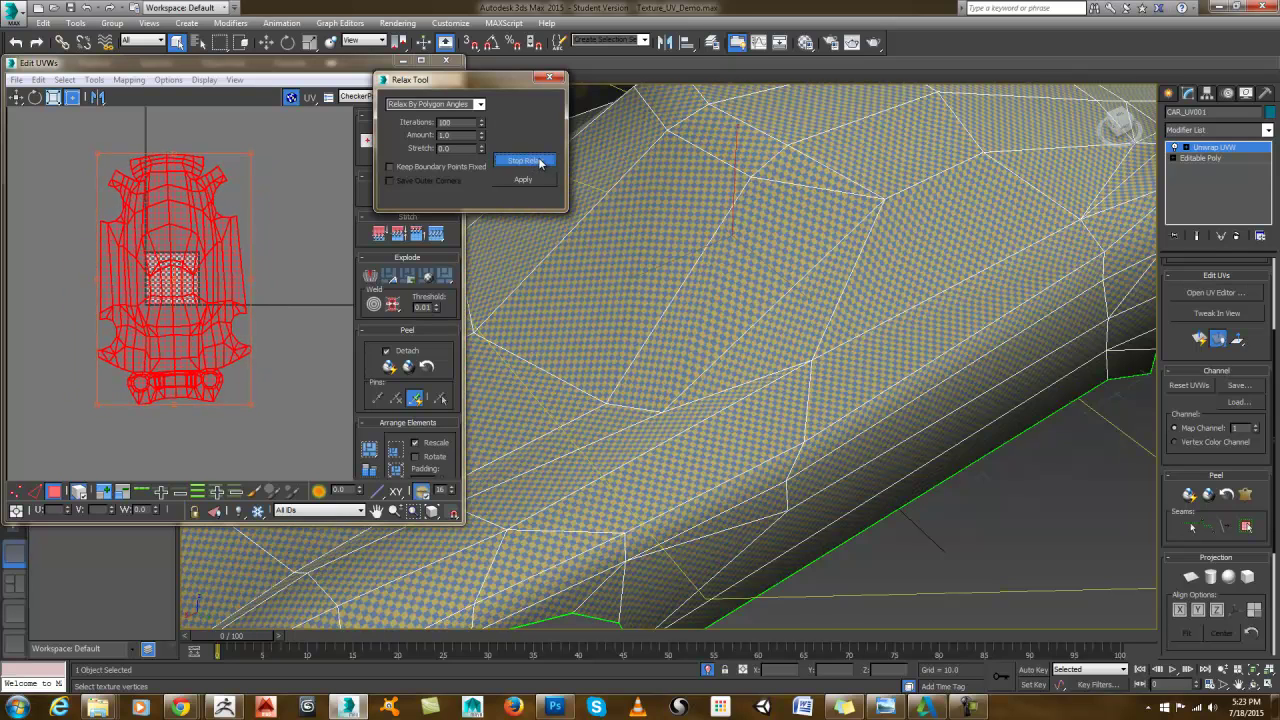
pyautogui.click(540, 161)
pyautogui.scroll(3, 275, 183)
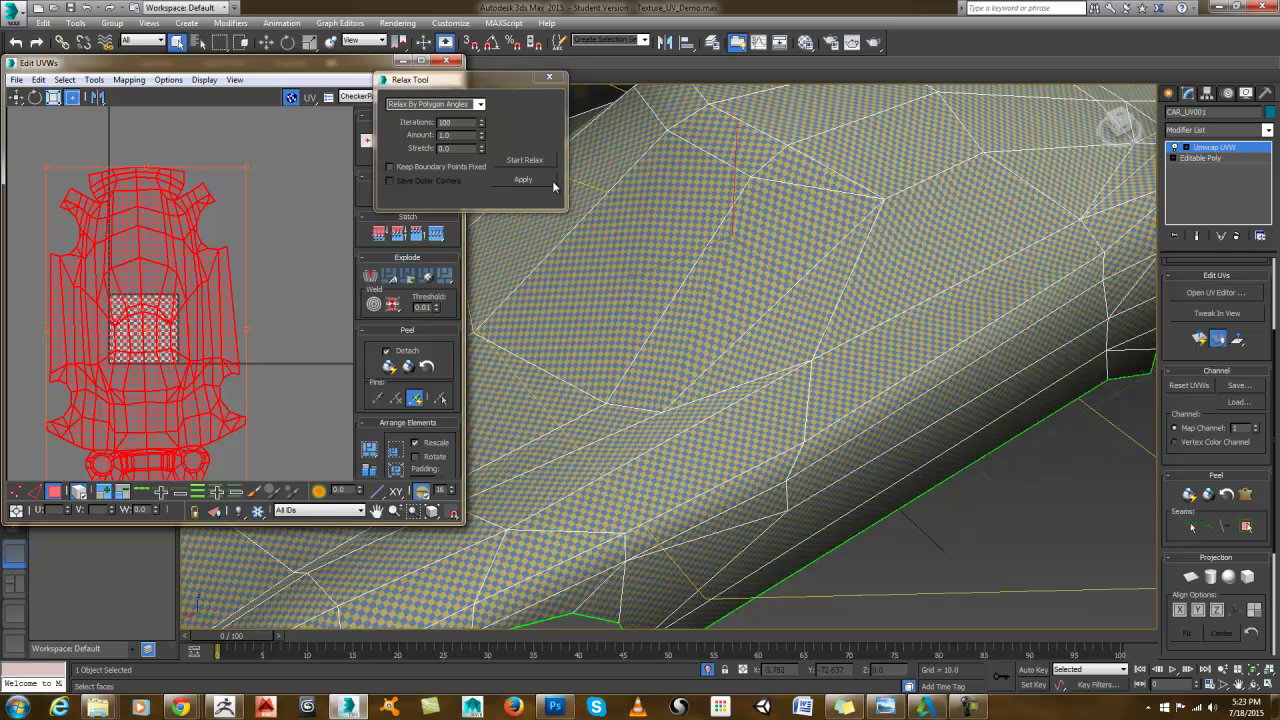
pyautogui.click(549, 77)
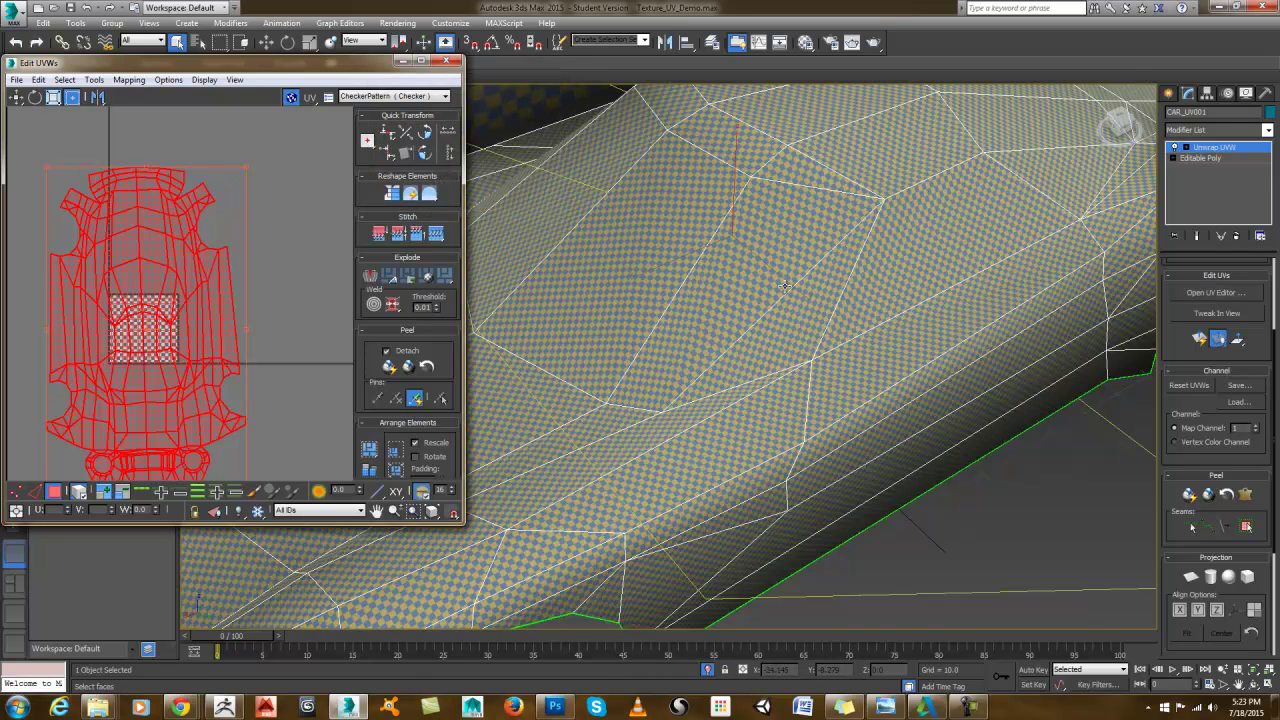
# Step: Scale the relaxed UV shell down proportionally until it fits inside the checker tile
pyautogui.moveTo(28, 267); pyautogui.dragTo(33, 249, button='middle')
pyautogui.moveTo(201, 185); pyautogui.dragTo(201, 179, button='middle')
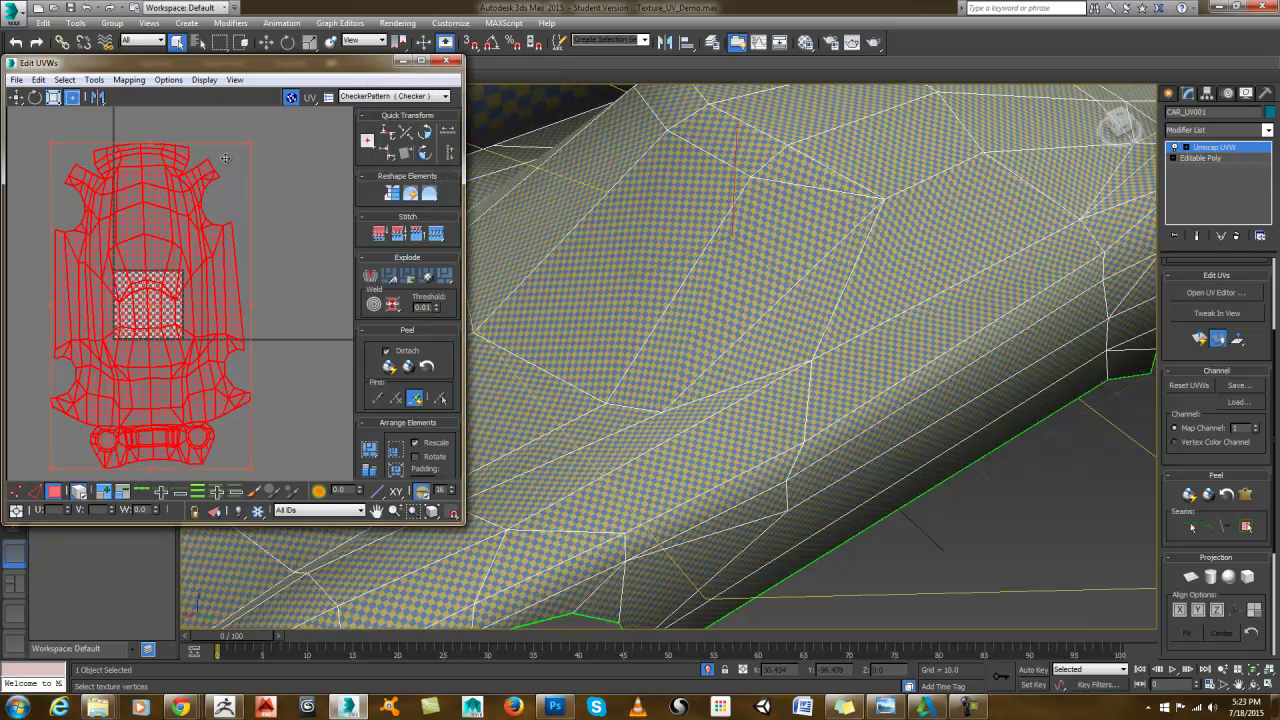
pyautogui.moveTo(250, 140); pyautogui.dragTo(155, 256)
pyautogui.scroll(2, 158, 253)
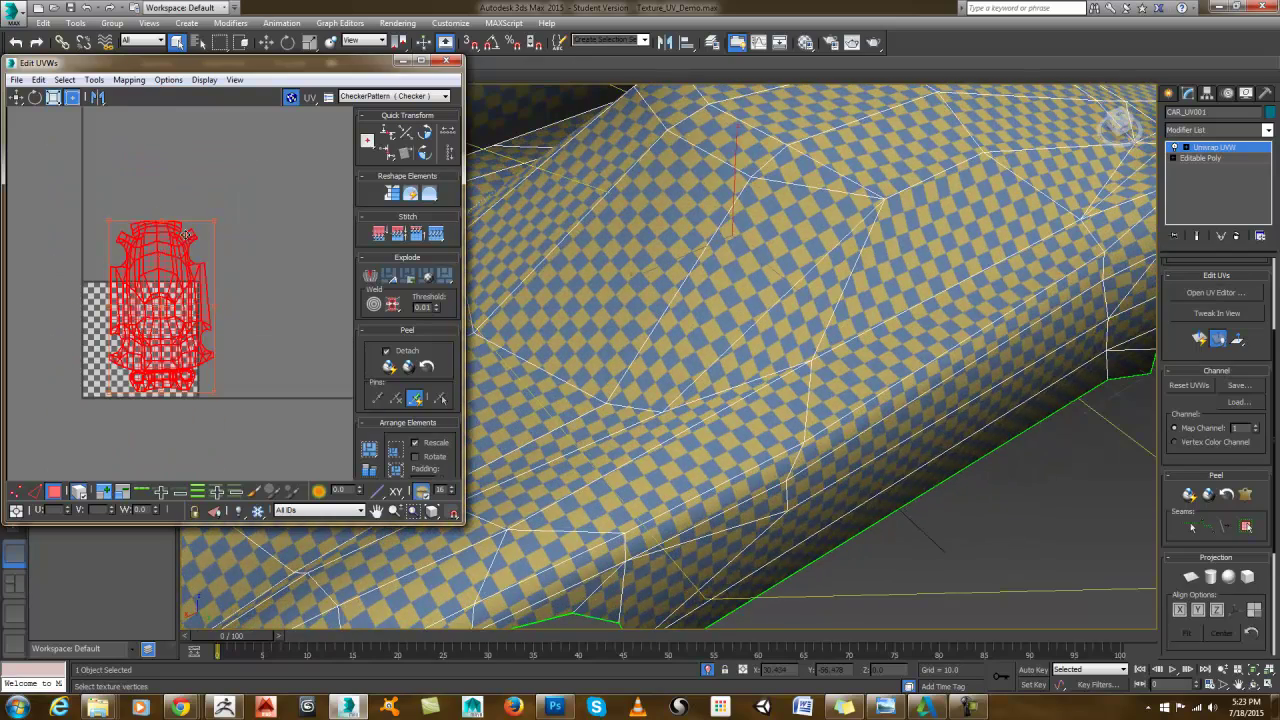
pyautogui.moveTo(214, 220); pyautogui.dragTo(174, 284)
# Step: Rotate the UV shell by about -1.64 degrees to straighten it and check the checker pattern along the car body
pyautogui.moveTo(152, 301); pyautogui.dragTo(178, 244, button='middle')
pyautogui.scroll(2, 178, 244)
pyautogui.moveTo(163, 245); pyautogui.dragTo(160, 219)
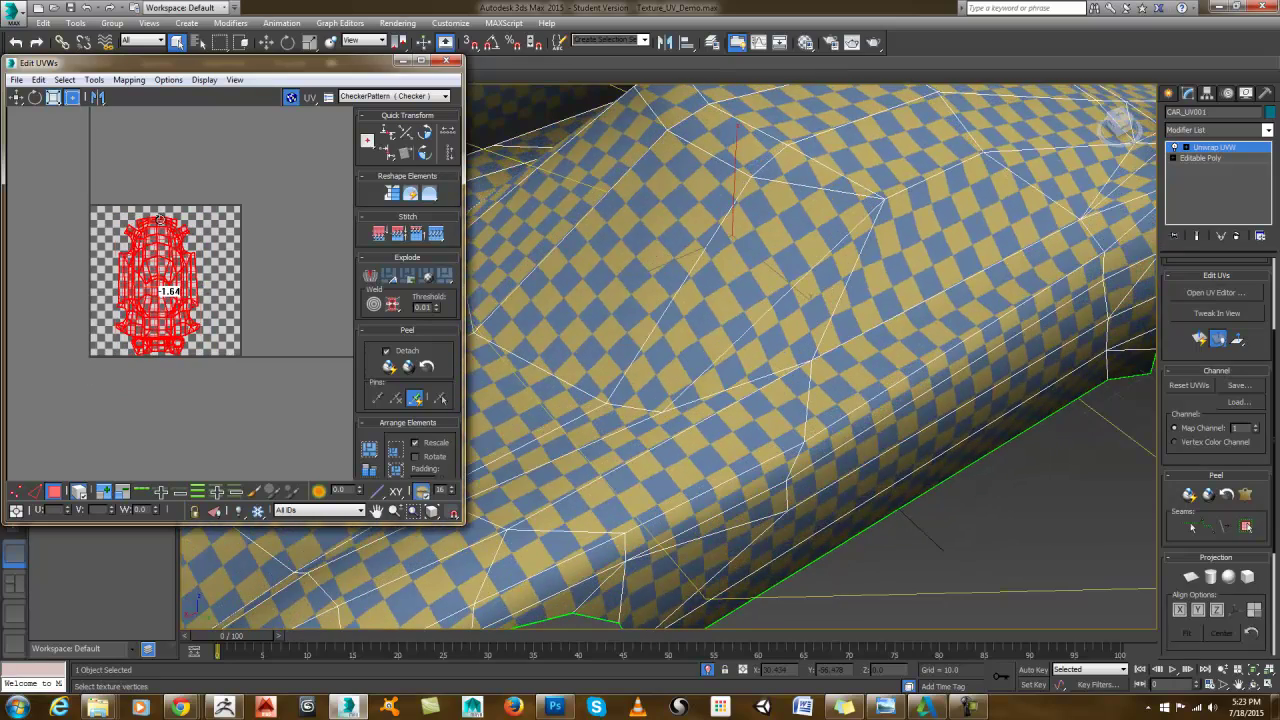
pyautogui.scroll(-10, 710, 282)
pyautogui.keyDown('alt'); pyautogui.moveTo(709, 282); pyautogui.dragTo(612, 332, button='middle'); pyautogui.keyUp('alt')
pyautogui.moveTo(225, 241); pyautogui.dragTo(226, 259, button='middle')
pyautogui.scroll(3, 226, 260)
pyautogui.keyDown('alt'); pyautogui.moveTo(640, 325); pyautogui.dragTo(846, 265, button='middle'); pyautogui.keyUp('alt')
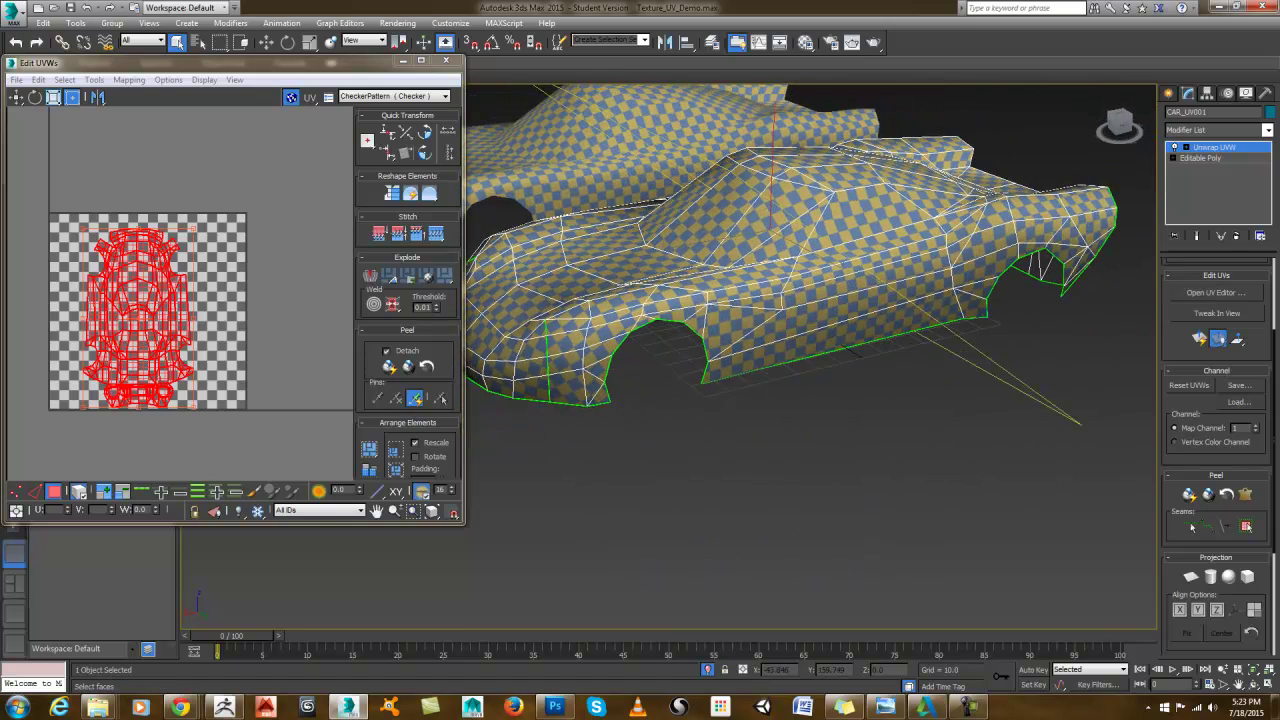